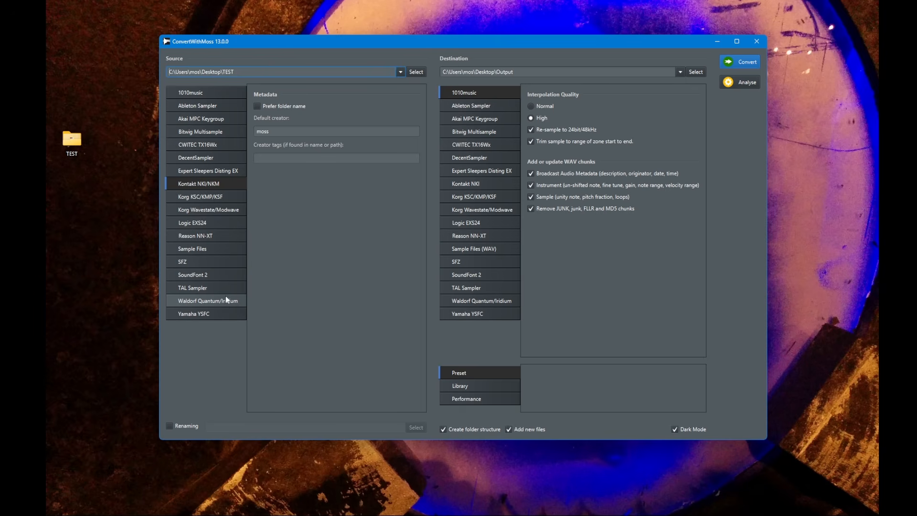
# Examine the Preset, Library and Performance destination output modes, returning to Preset
pyautogui.click(220, 254)
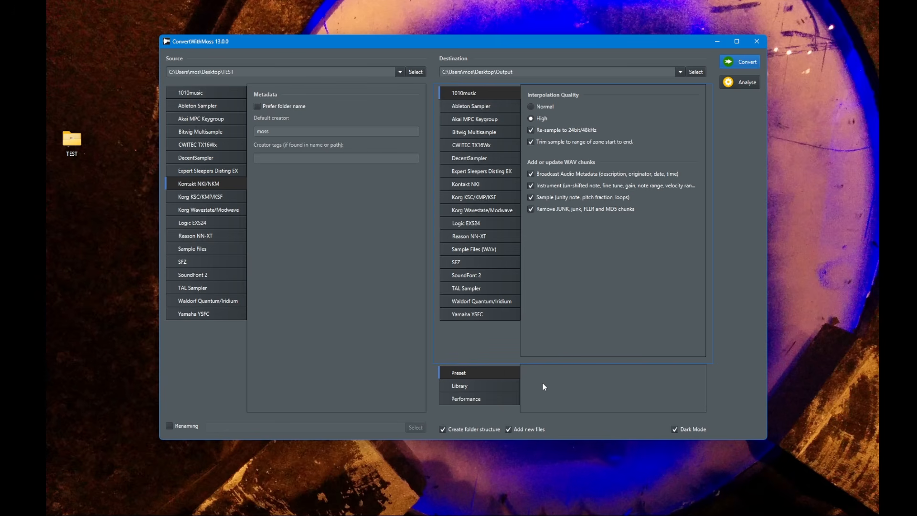
pyautogui.click(497, 388)
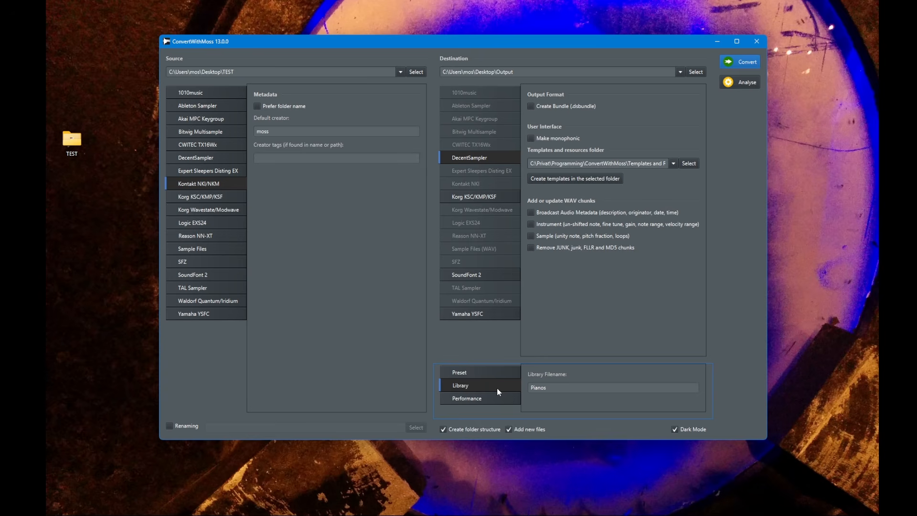
pyautogui.click(477, 399)
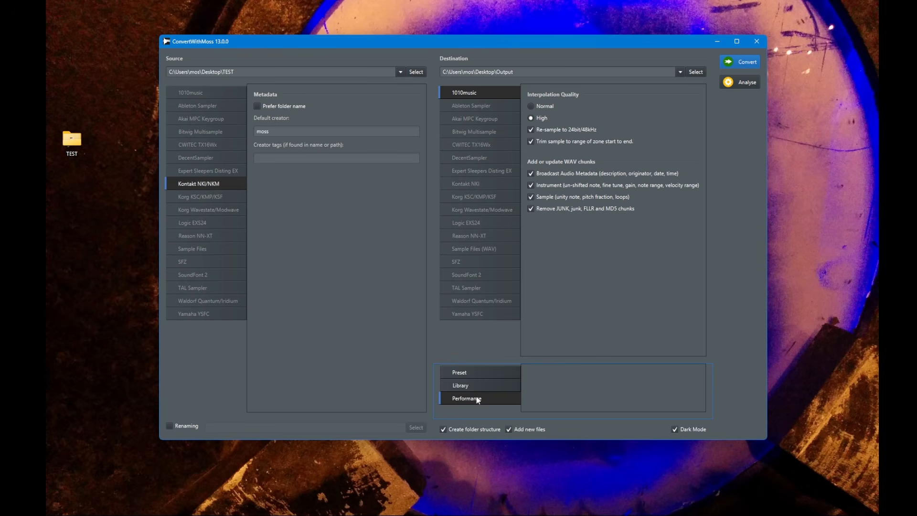
pyautogui.click(479, 376)
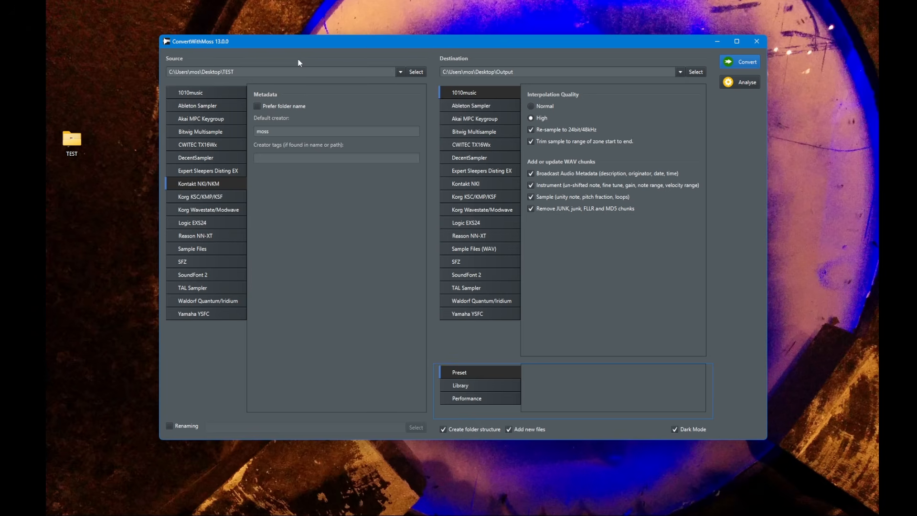
# Set the source folder to C:\Privat\Sounds\Kontakt\01 Piano\Ac. Piano
pyautogui.click(415, 73)
pyautogui.click(337, 239)
pyautogui.doubleClick(337, 239)
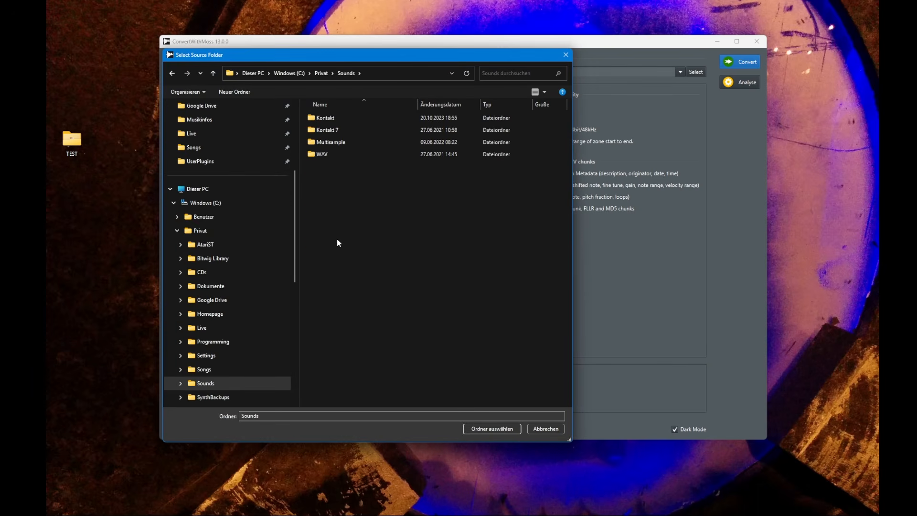
pyautogui.doubleClick(341, 120)
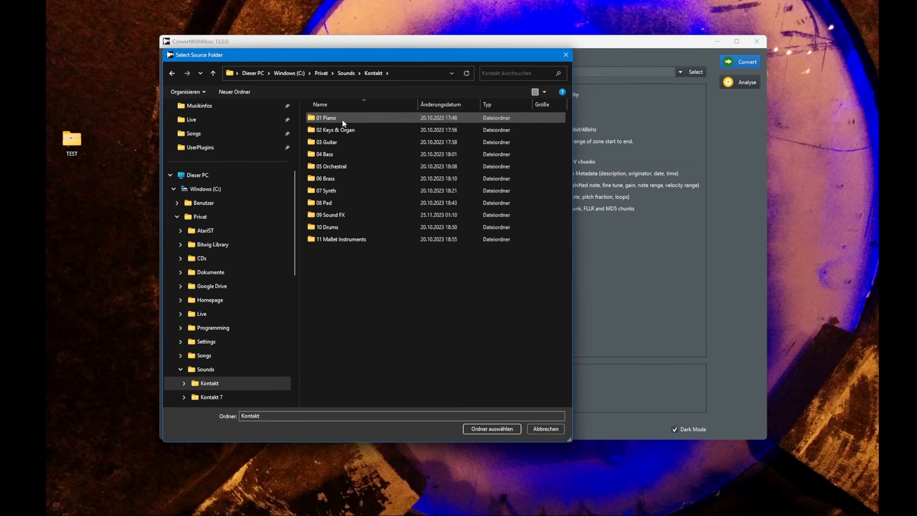
pyautogui.doubleClick(342, 118)
pyautogui.doubleClick(342, 131)
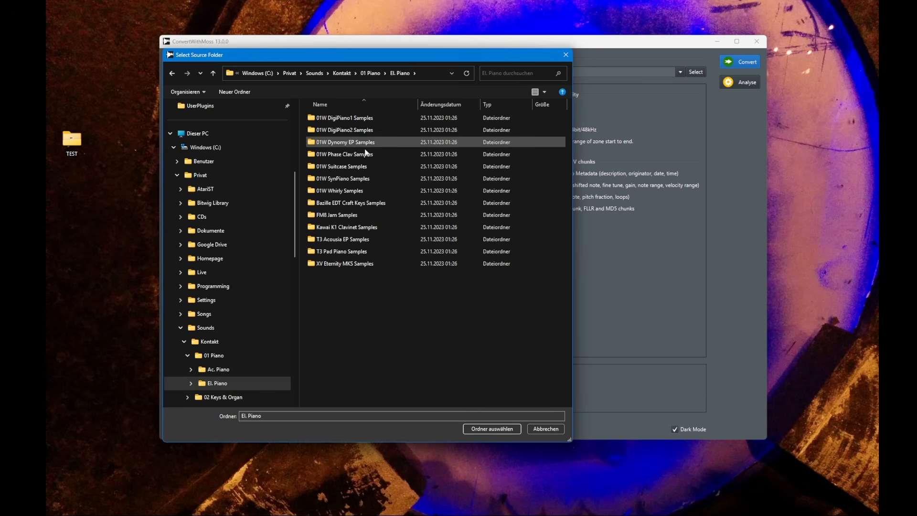
pyautogui.hotkey('alt', 'Left')
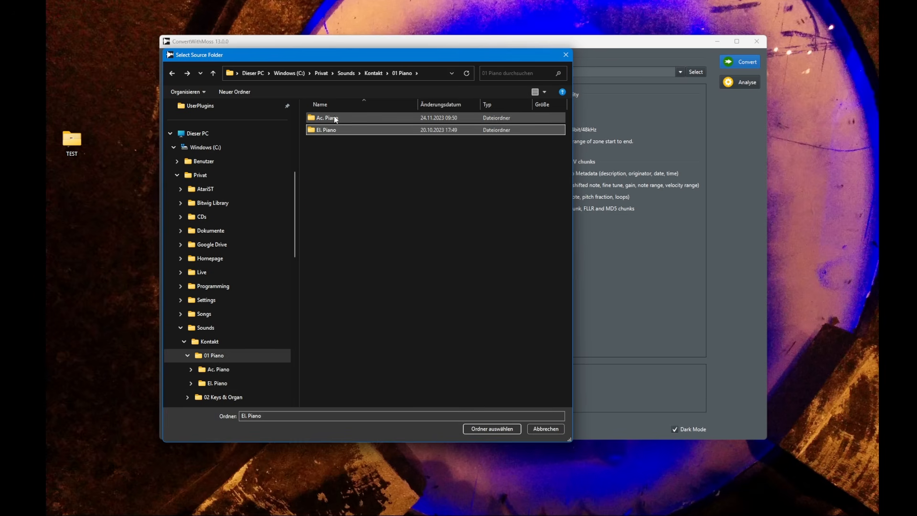
pyautogui.doubleClick(333, 116)
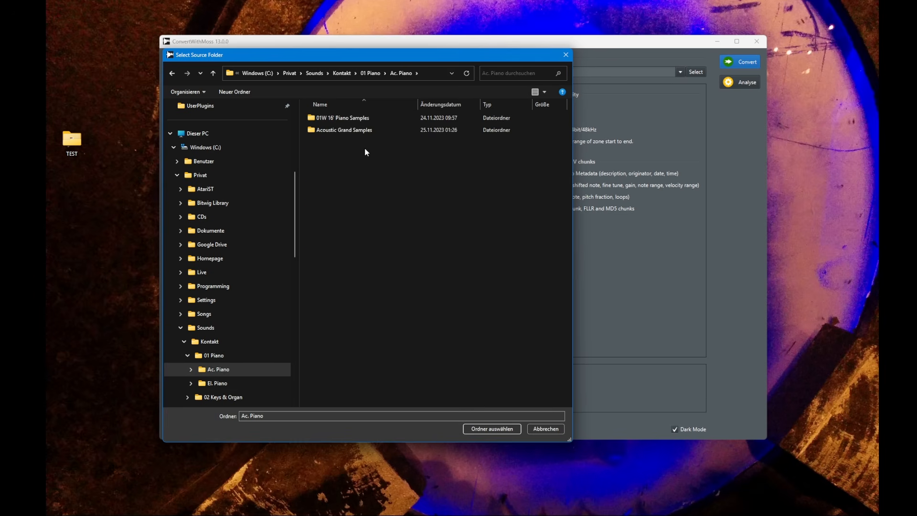
pyautogui.click(500, 428)
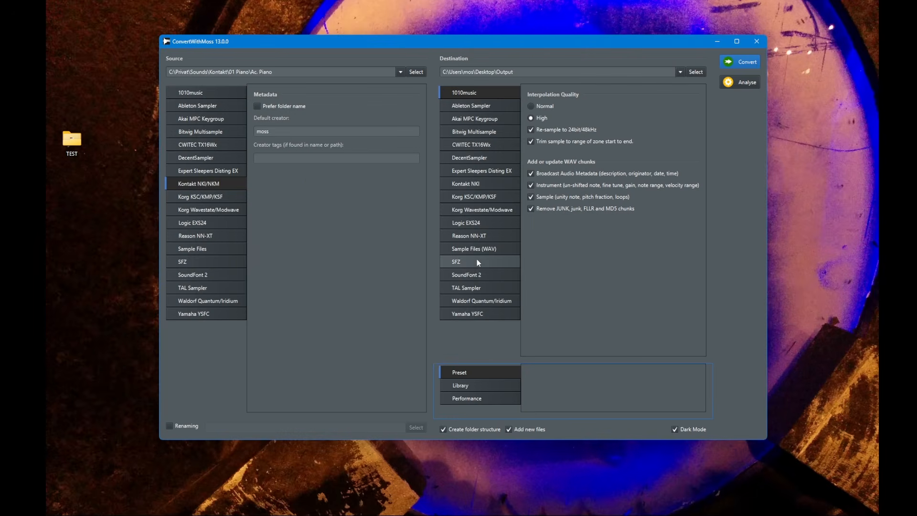
# Choose SoundFont 2 as the destination format, run the conversion and close the conversion log
pyautogui.click(490, 265)
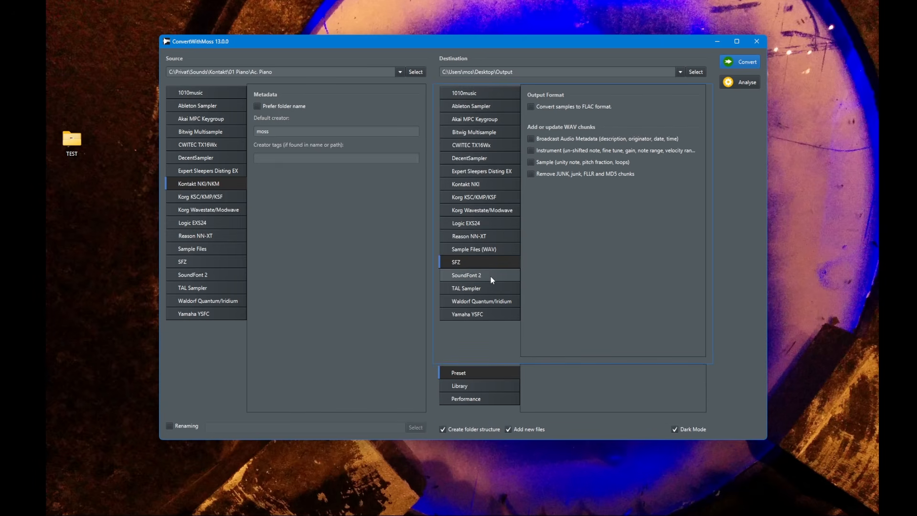
pyautogui.click(491, 276)
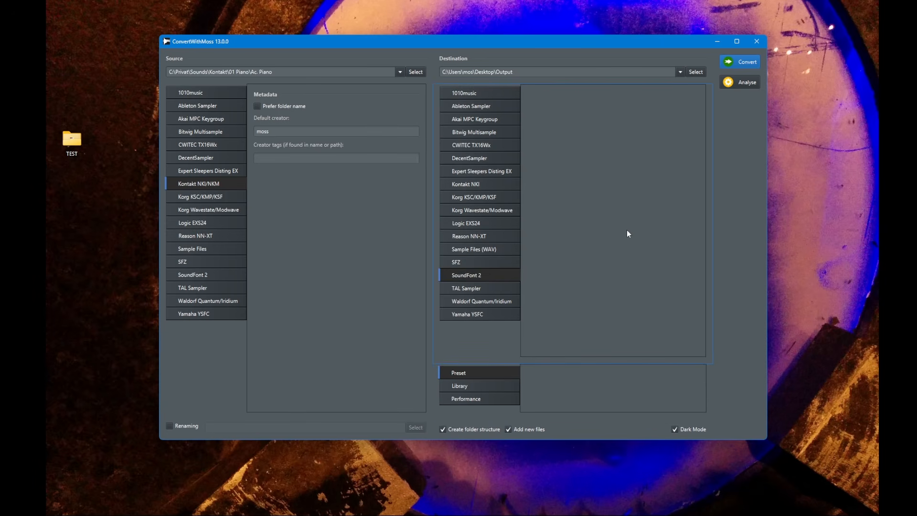
pyautogui.click(740, 62)
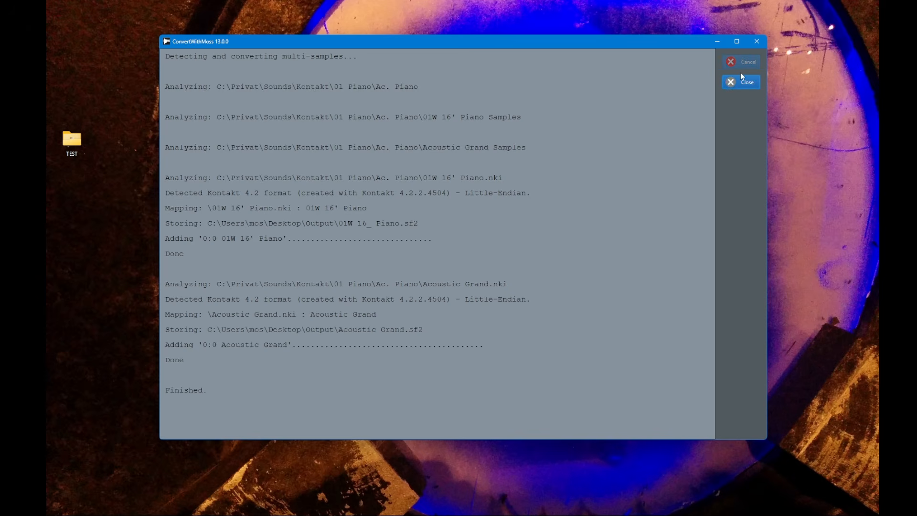
pyautogui.click(743, 82)
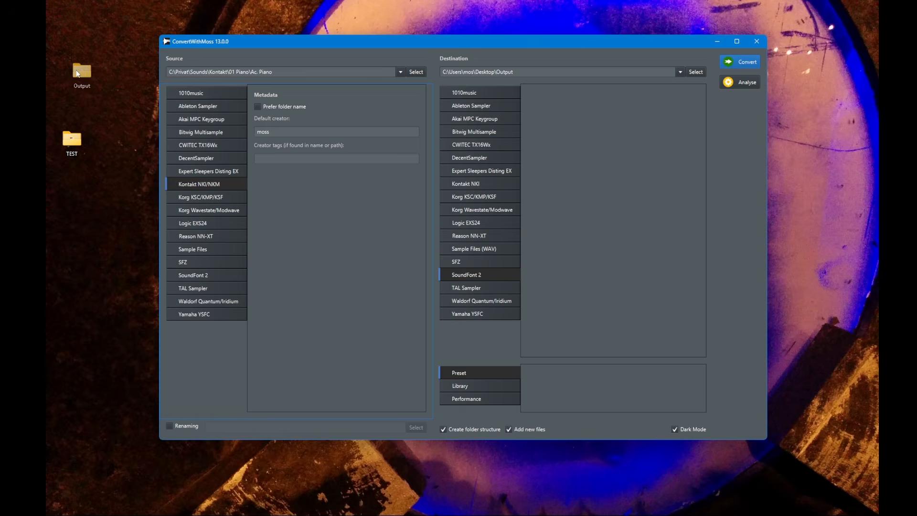
# Open the Output folder on the desktop and view the ConvertWithMoss.log file
pyautogui.moveTo(77, 73); pyautogui.dragTo(77, 56)
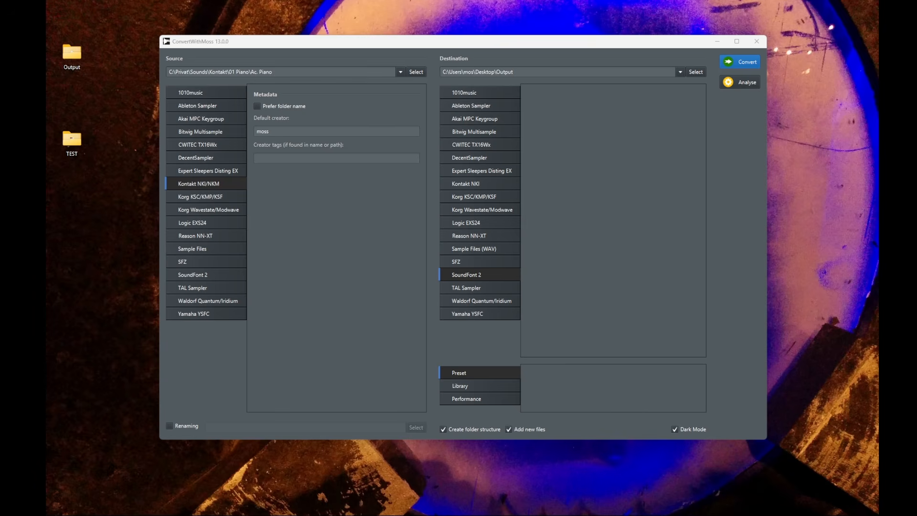
pyautogui.moveTo(48, 95); pyautogui.dragTo(549, 56)
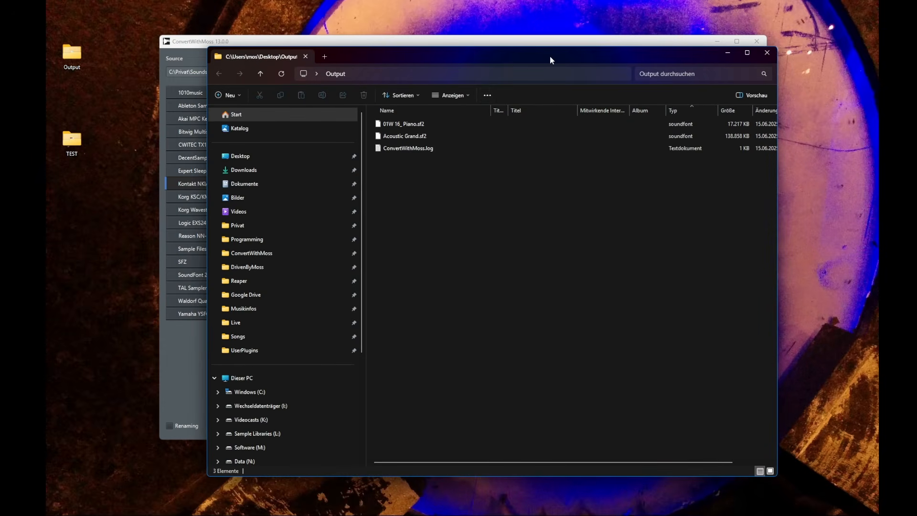
pyautogui.click(425, 123)
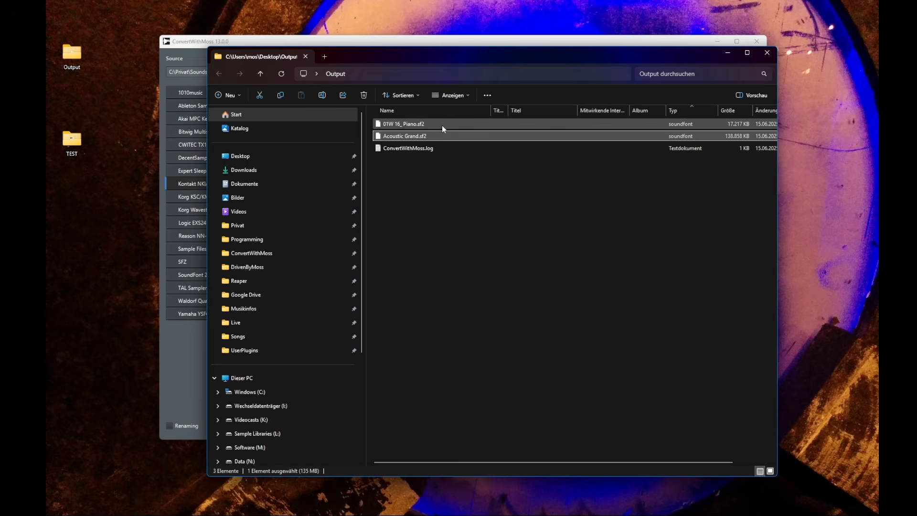
pyautogui.click(441, 137)
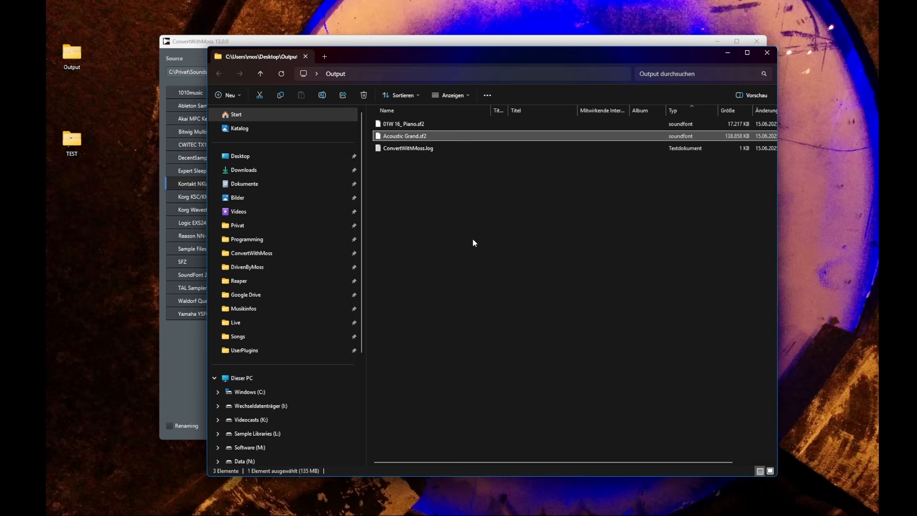
pyautogui.click(419, 148)
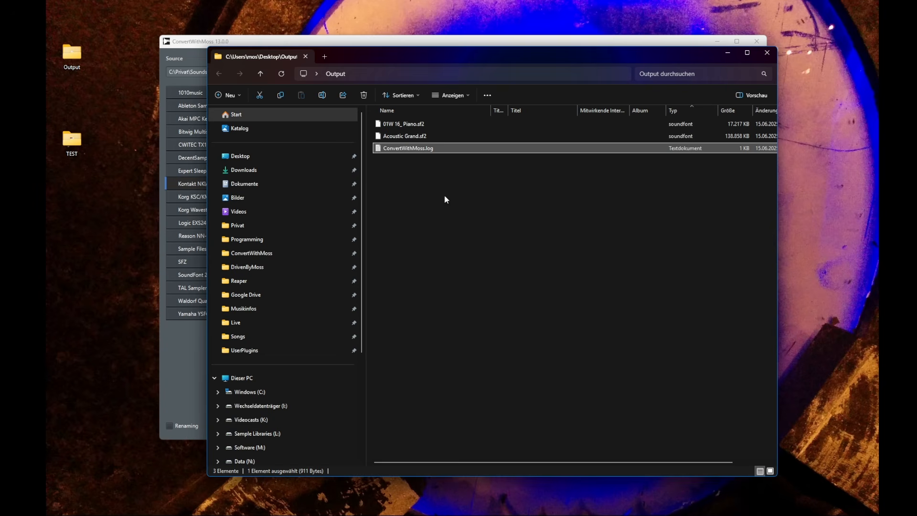
pyautogui.doubleClick(423, 149)
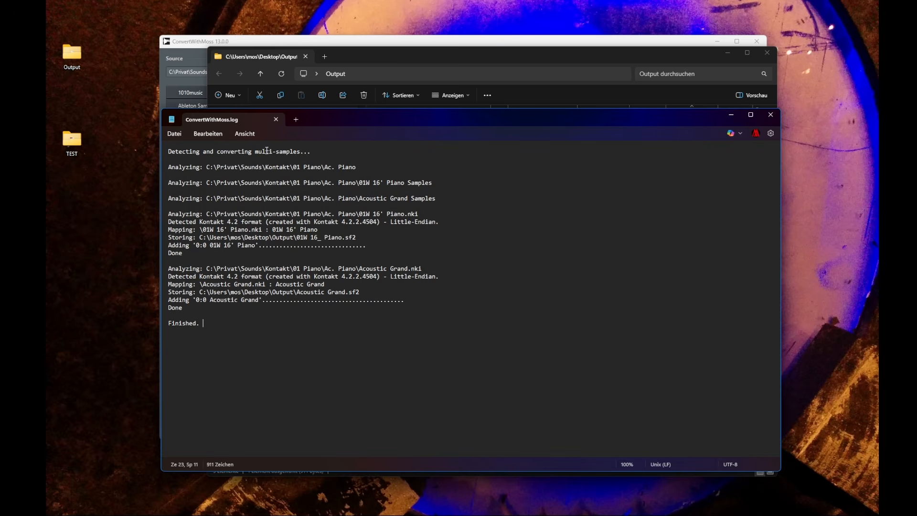
pyautogui.click(280, 118)
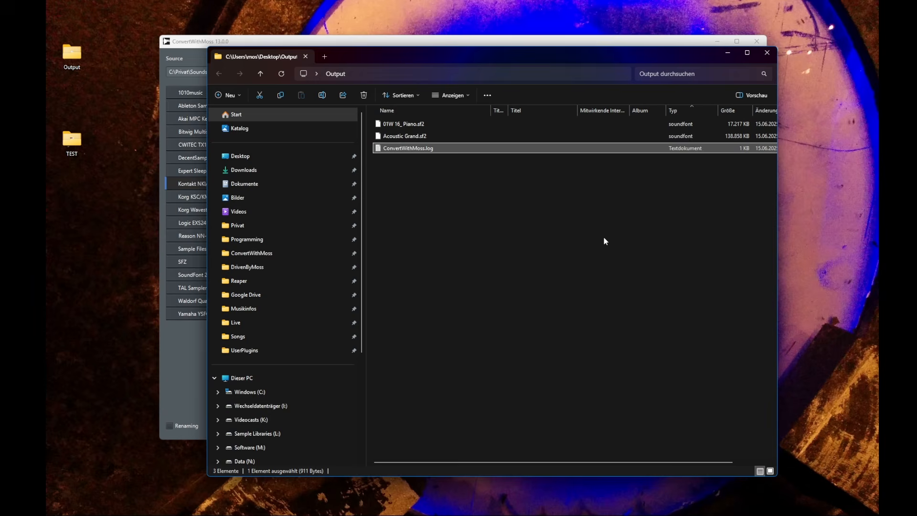
# Open 01W 16_Piano.sf2 in the soundfont editor to check its preset, then close it
pyautogui.doubleClick(566, 124)
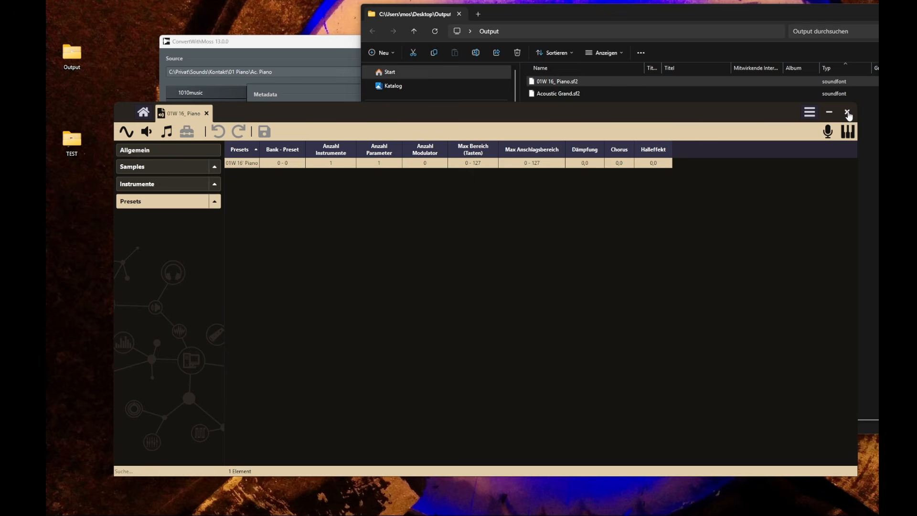
pyautogui.click(829, 113)
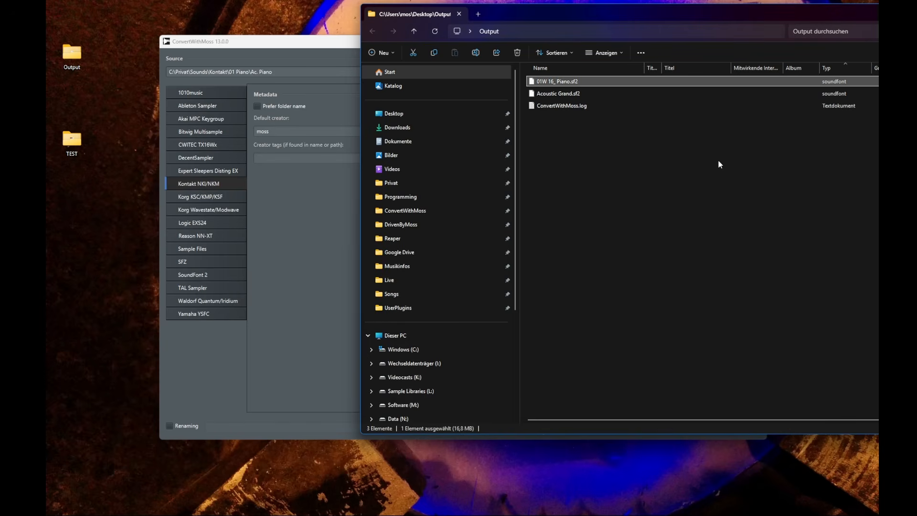
# Switch to Library mode with SoundFont 2 output and convert into a single library named Pianos
pyautogui.click(334, 50)
pyautogui.click(473, 384)
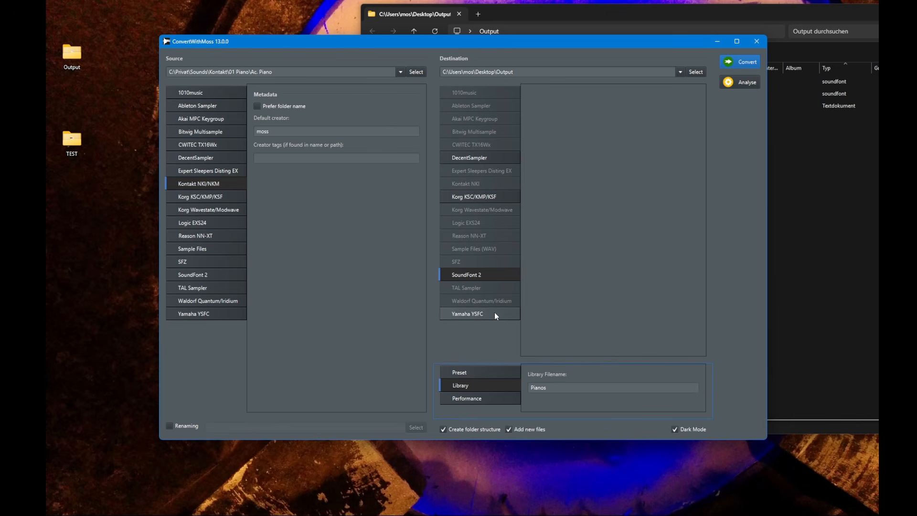
pyautogui.click(499, 274)
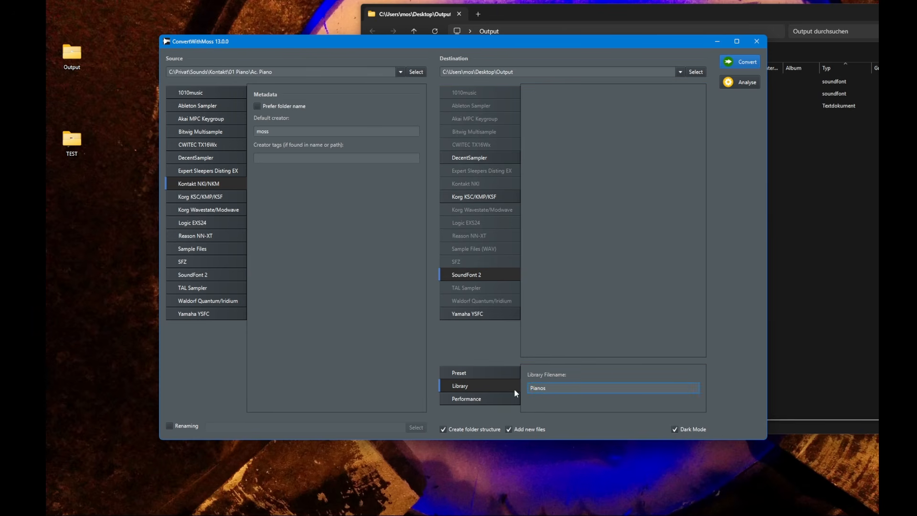
pyautogui.click(740, 64)
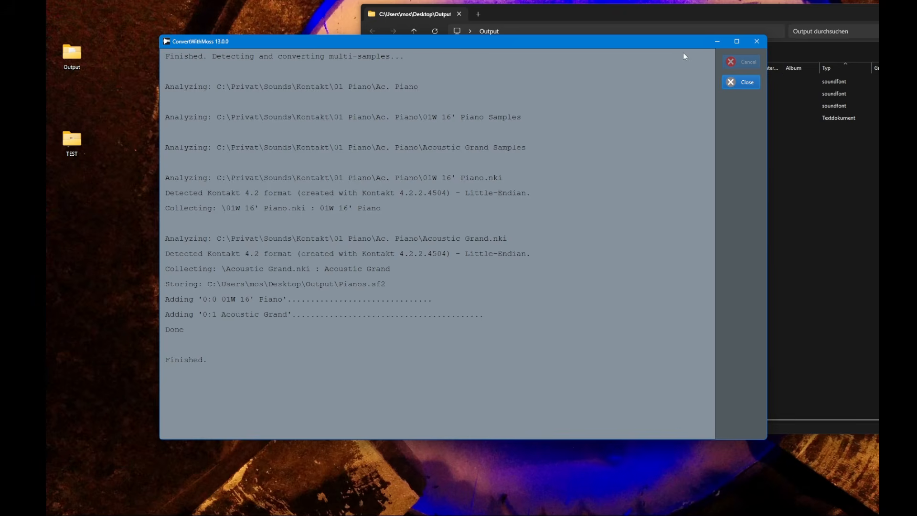
pyautogui.click(740, 82)
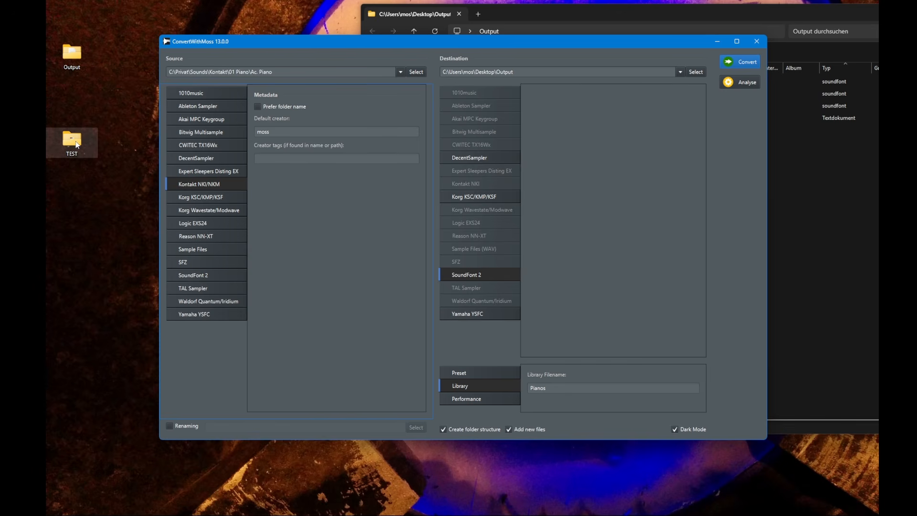
# Open Pianos.sf2 from the Output folder in the soundfont editor
pyautogui.click(556, 17)
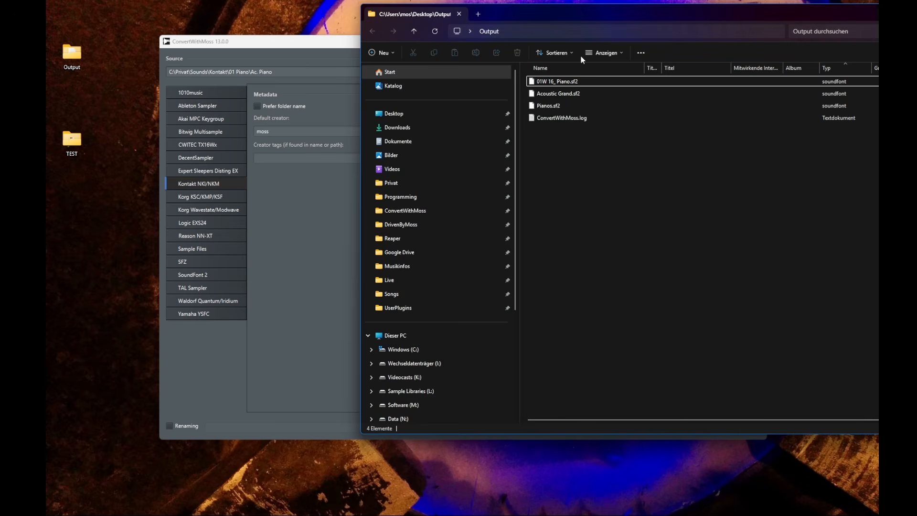
pyautogui.click(556, 106)
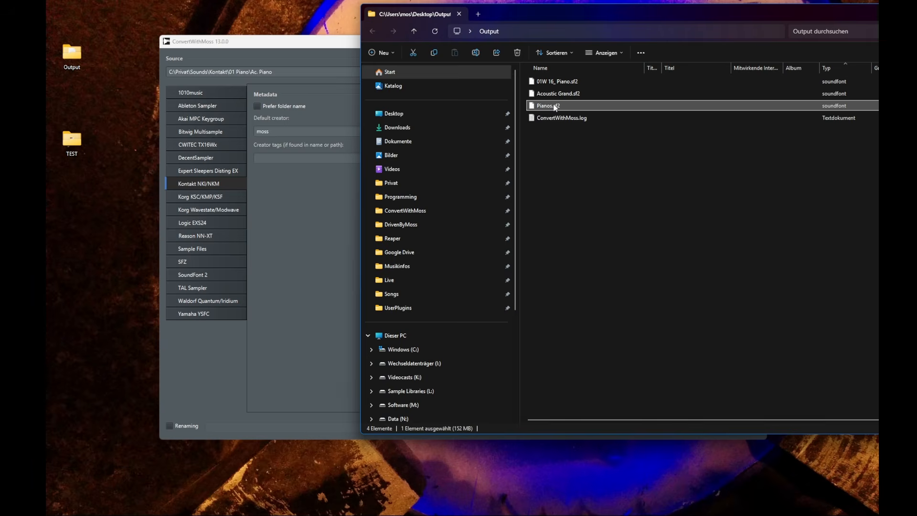
pyautogui.moveTo(556, 107); pyautogui.dragTo(603, 241)
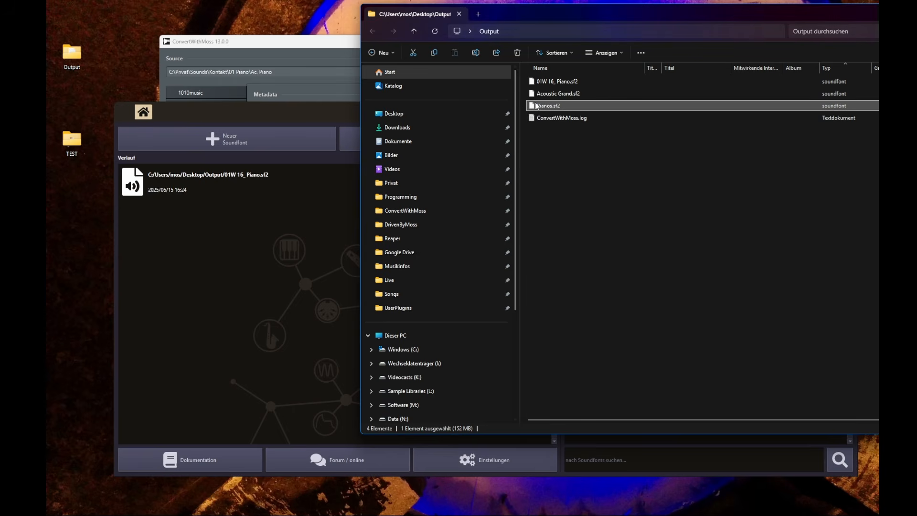
pyautogui.moveTo(537, 106); pyautogui.dragTo(221, 257)
pyautogui.click(250, 367)
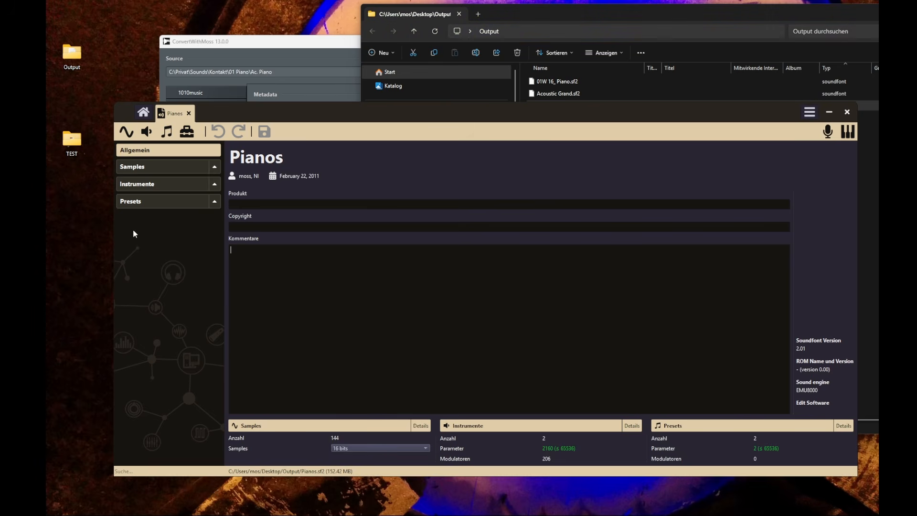
# Review the Pianos soundfont's instruments and presets, including Acoustic Grand, and close the editor
pyautogui.click(158, 185)
pyautogui.click(147, 206)
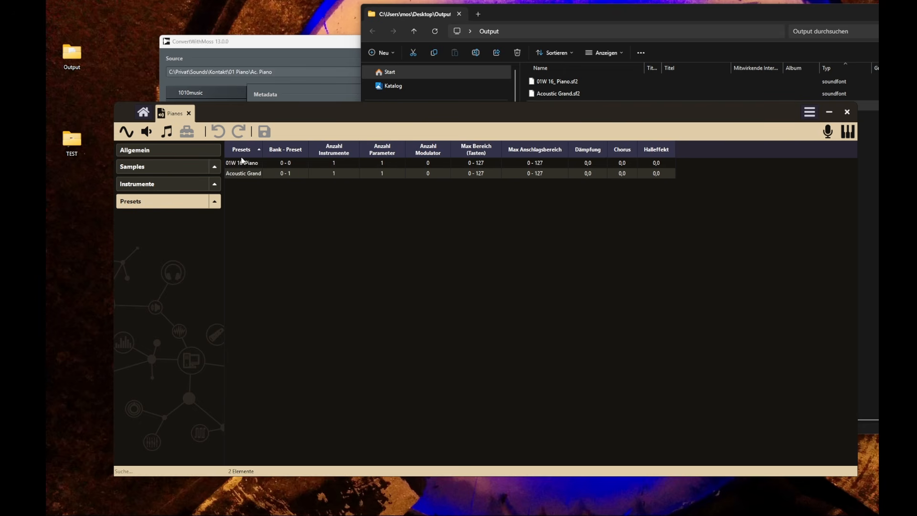
pyautogui.click(249, 177)
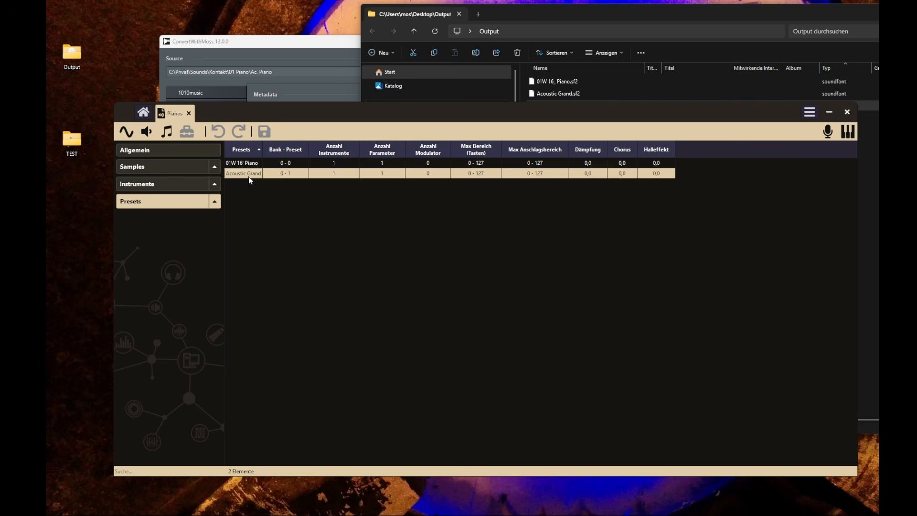
pyautogui.click(847, 111)
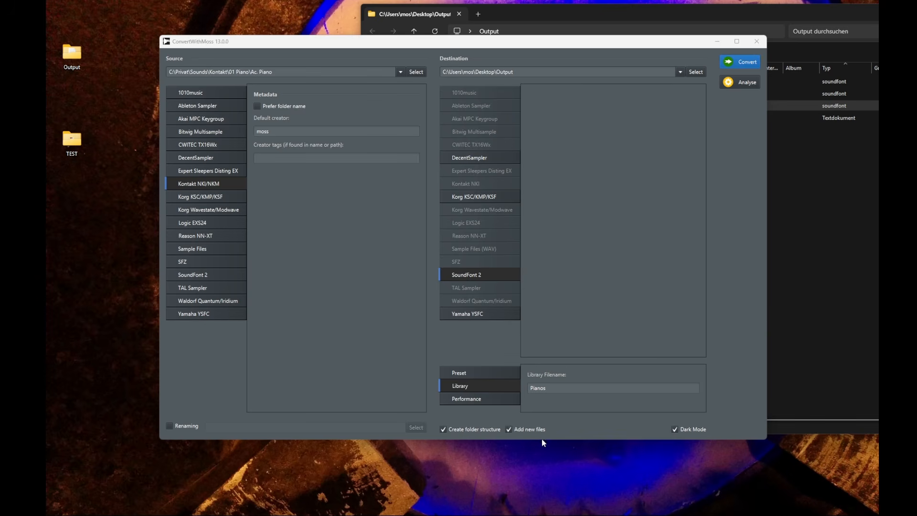
# Select the Performance output mode and move the Kontakt window in Bitwig
pyautogui.click(460, 398)
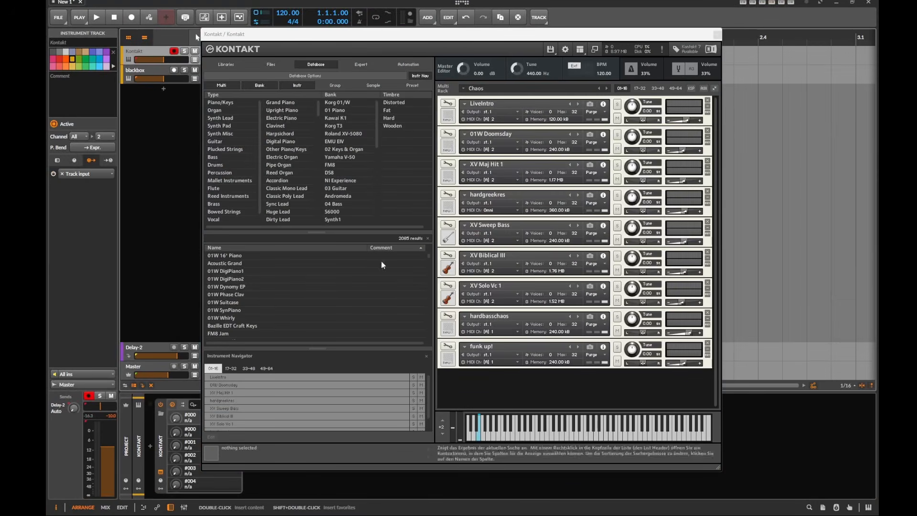
pyautogui.moveTo(458, 38); pyautogui.dragTo(442, 32)
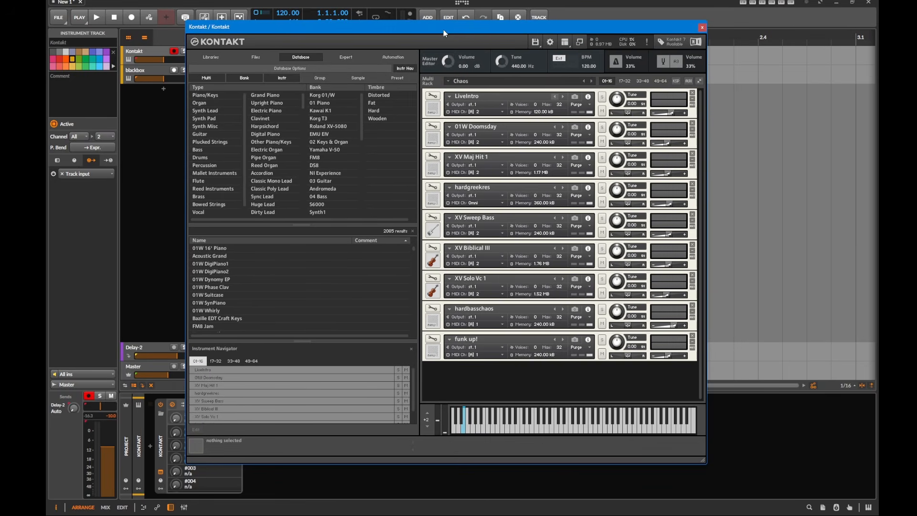
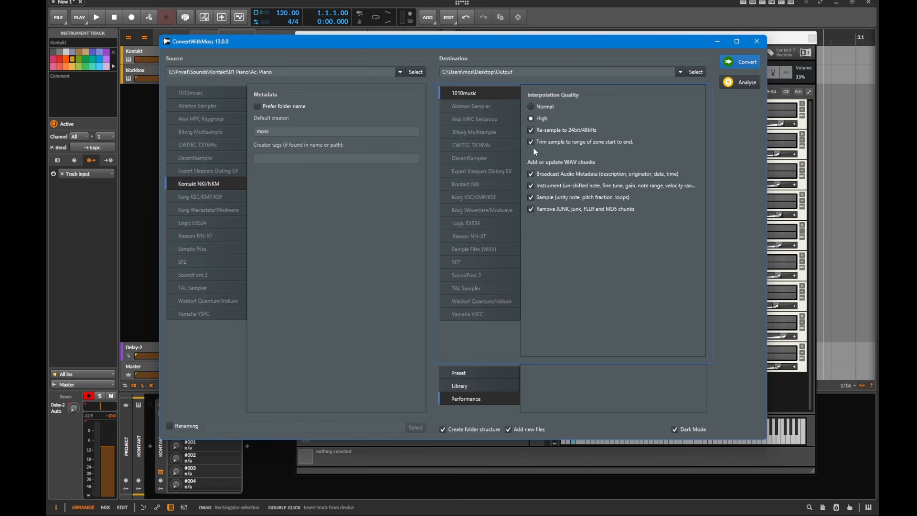
pyautogui.moveTo(673, 41)
pyautogui.mouseDown()
pyautogui.moveTo(624, 72)
pyautogui.moveTo(633, 41)
pyautogui.moveTo(656, 41)
pyautogui.mouseUp()
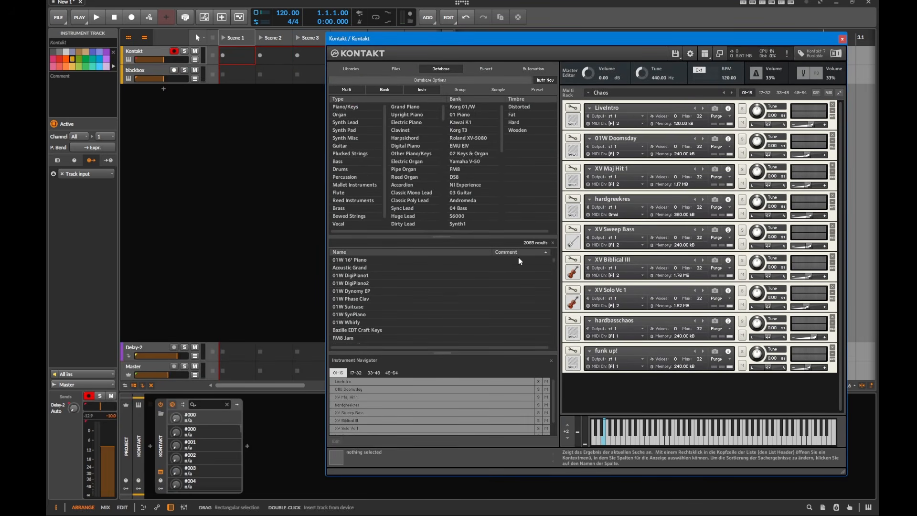
pyautogui.hotkey('alt', 'Tab')
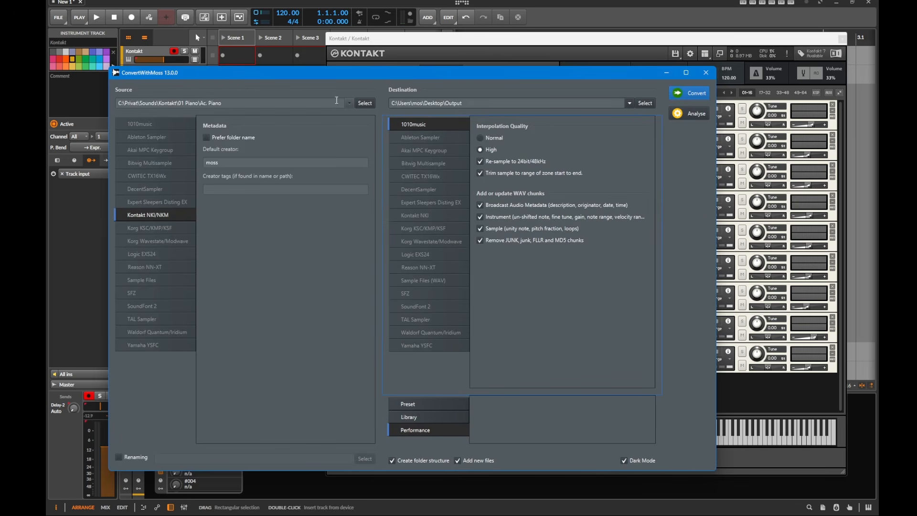
pyautogui.click(351, 104)
pyautogui.click(240, 150)
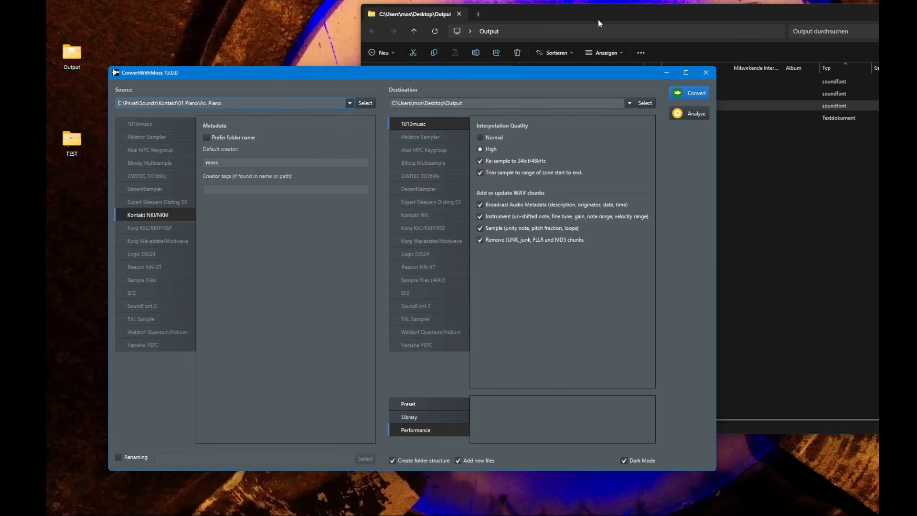
# Open the desktop TEST folder and browse the contents of its Chaos Samples subfolder
pyautogui.doubleClick(71, 147)
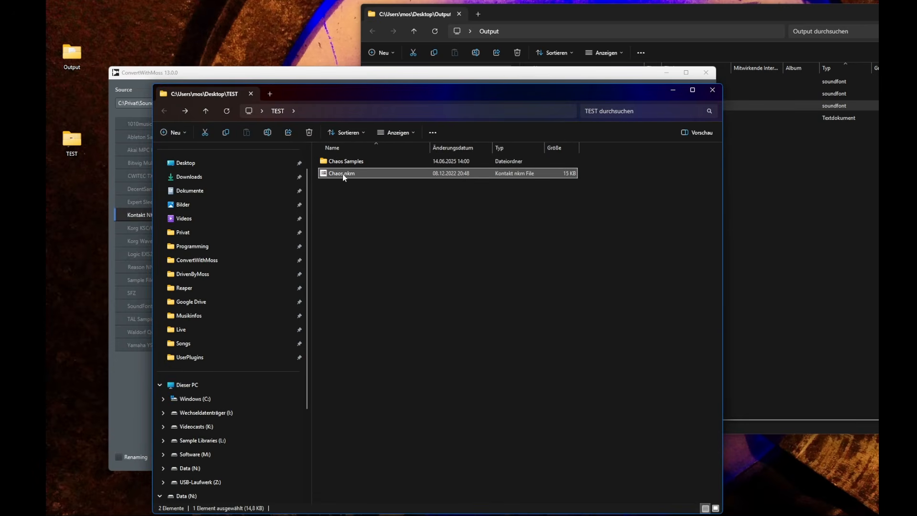
pyautogui.doubleClick(343, 162)
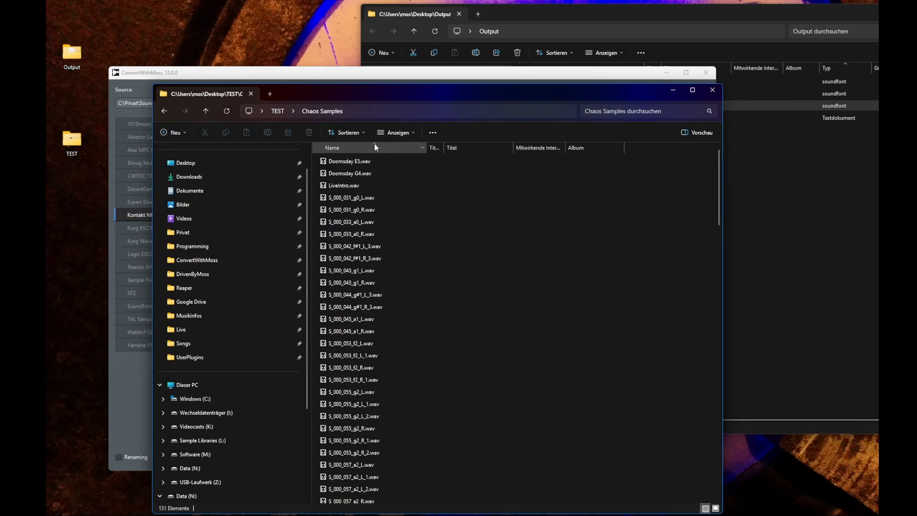
pyautogui.scroll(-20, 420, 442)
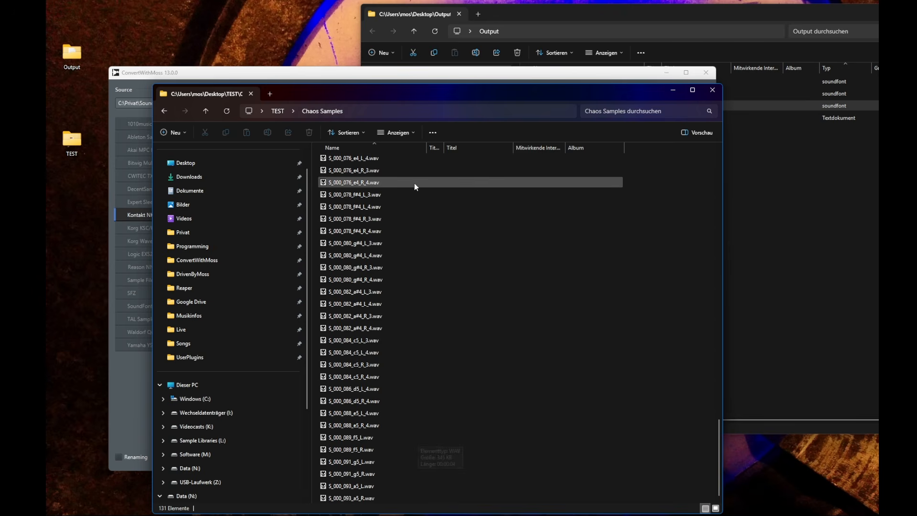
pyautogui.hotkey('alt', 'Left')
pyautogui.click(672, 82)
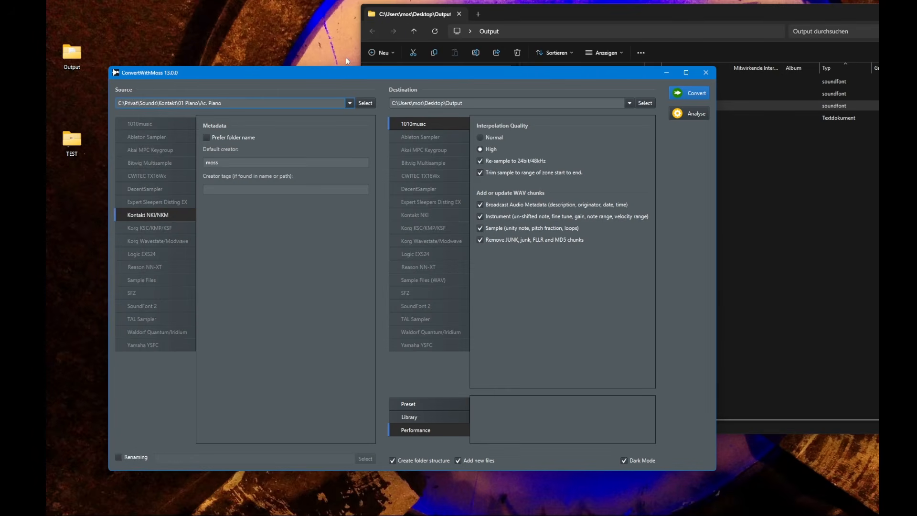
# Delete the Output folder from the desktop
pyautogui.moveTo(351, 74); pyautogui.dragTo(356, 71)
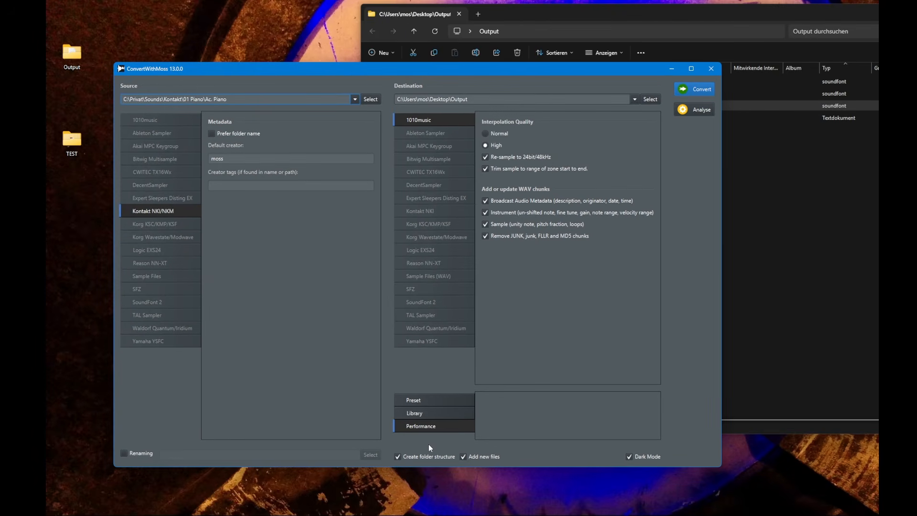
pyautogui.click(62, 69)
pyautogui.press('Delete')
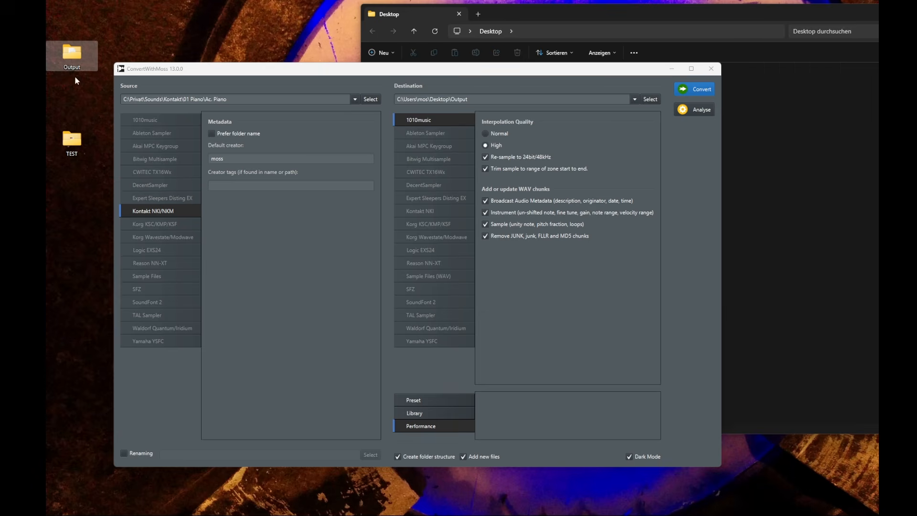
# Set the source folder to C:\Users\mos\Desktop\TEST and start the 1010music Performance conversion
pyautogui.click(176, 99)
pyautogui.click(176, 146)
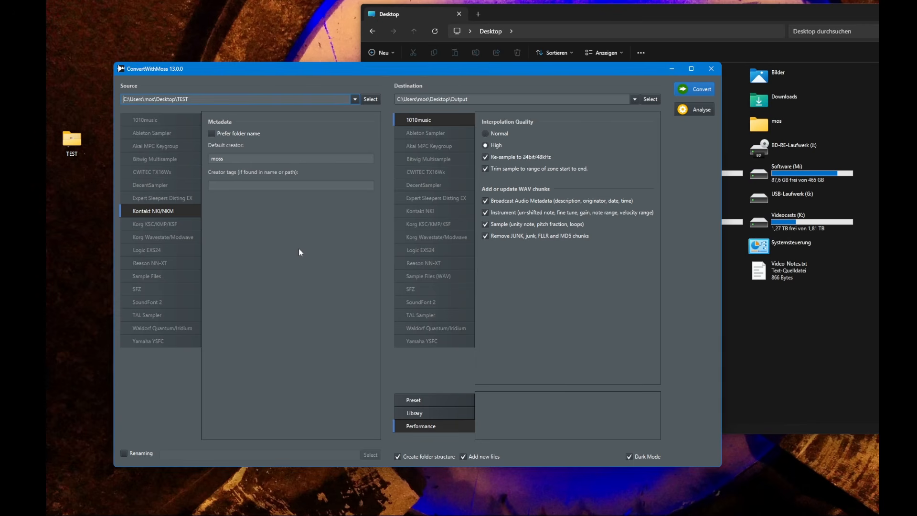
pyautogui.click(692, 90)
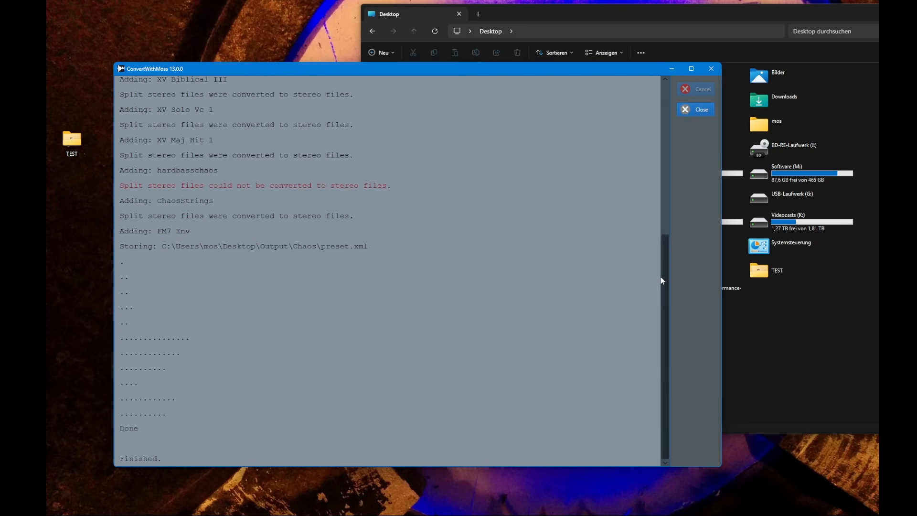
# Review the conversion log's split stereo messages for each instrument and close the log window
pyautogui.moveTo(661, 277); pyautogui.dragTo(664, 149)
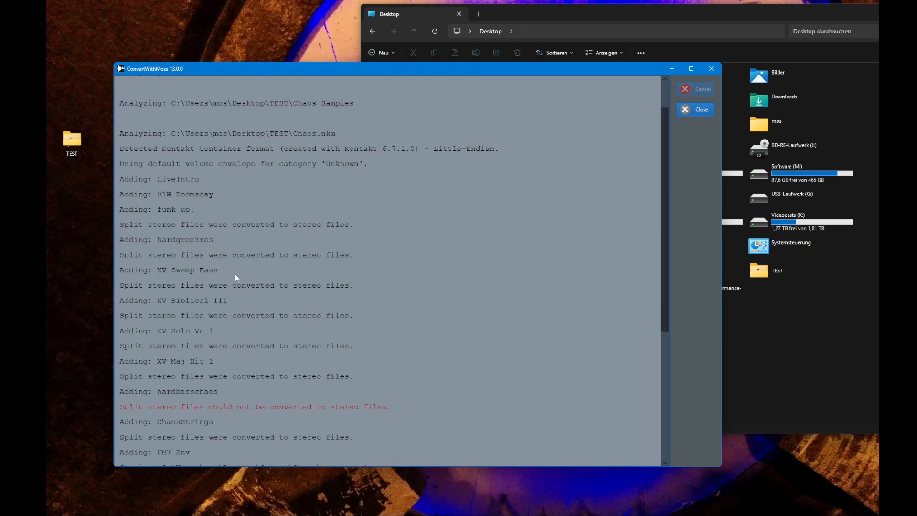
pyautogui.click(215, 223)
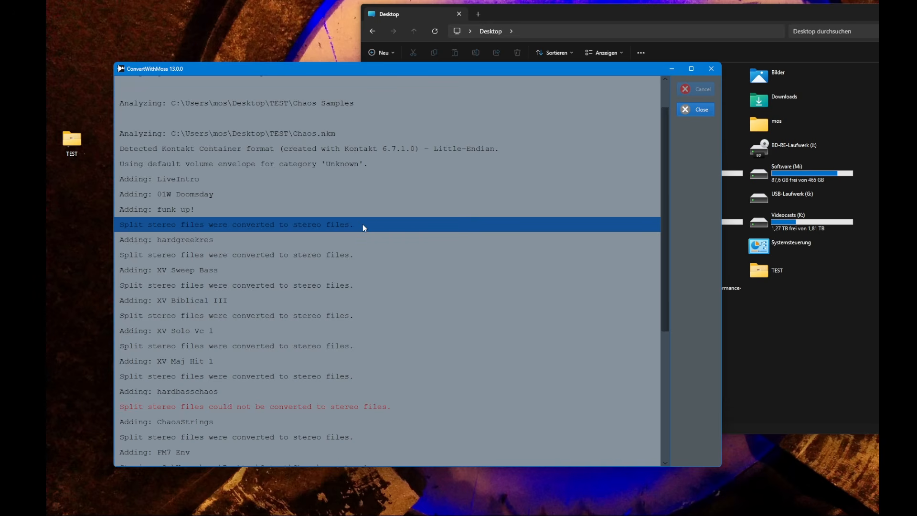
pyautogui.scroll(-2, 354, 316)
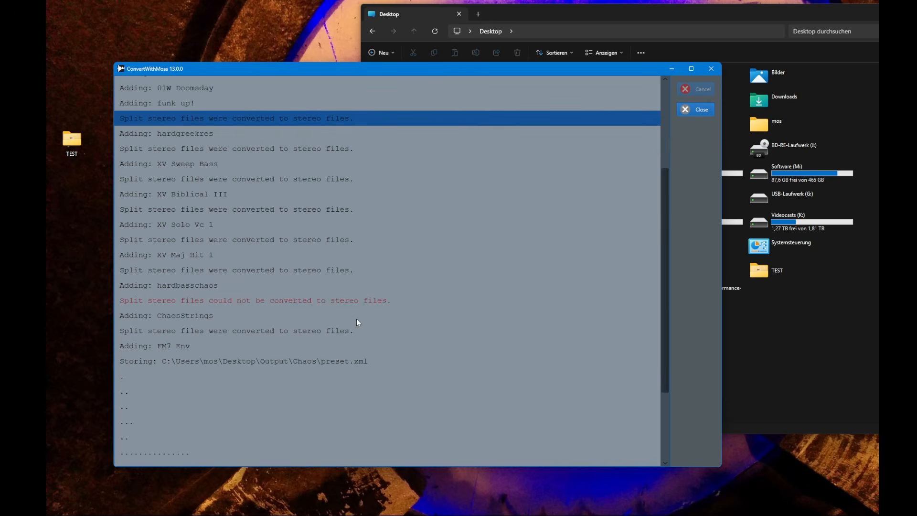
pyautogui.click(194, 300)
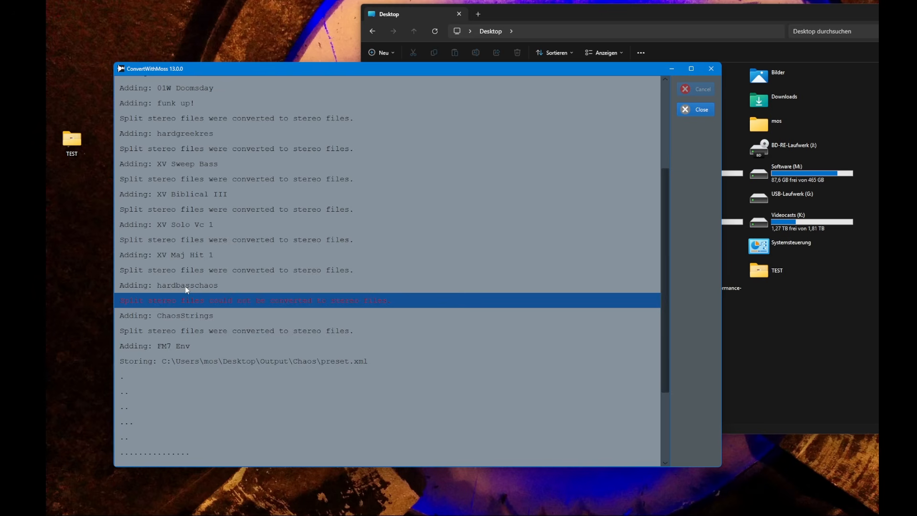
pyautogui.scroll(-2, 213, 185)
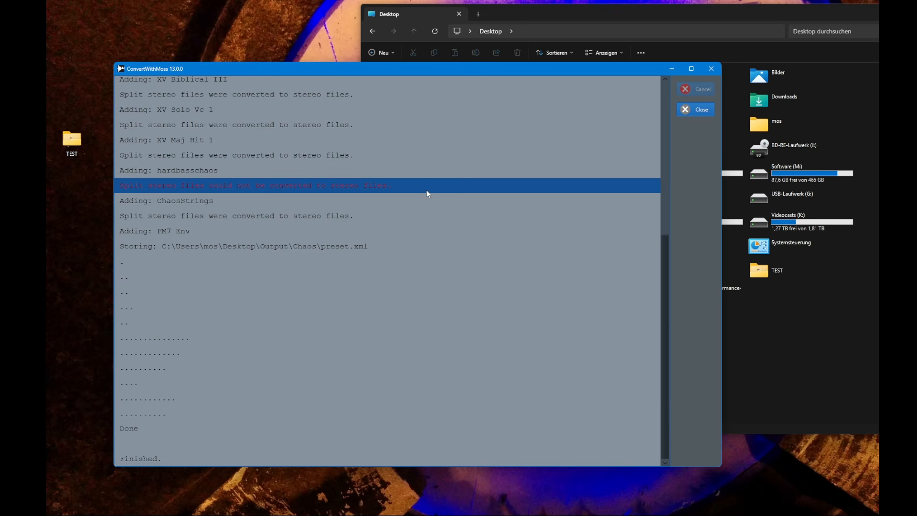
pyautogui.click(672, 68)
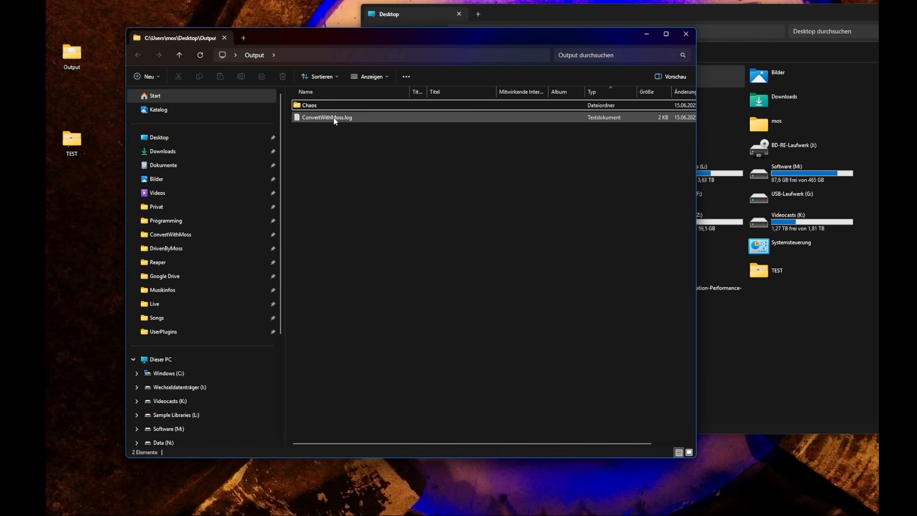
# Open the Output\Chaos folder and browse the 01W Doomsday, ChaosStrings and FM7 Env subfolders
pyautogui.doubleClick(329, 105)
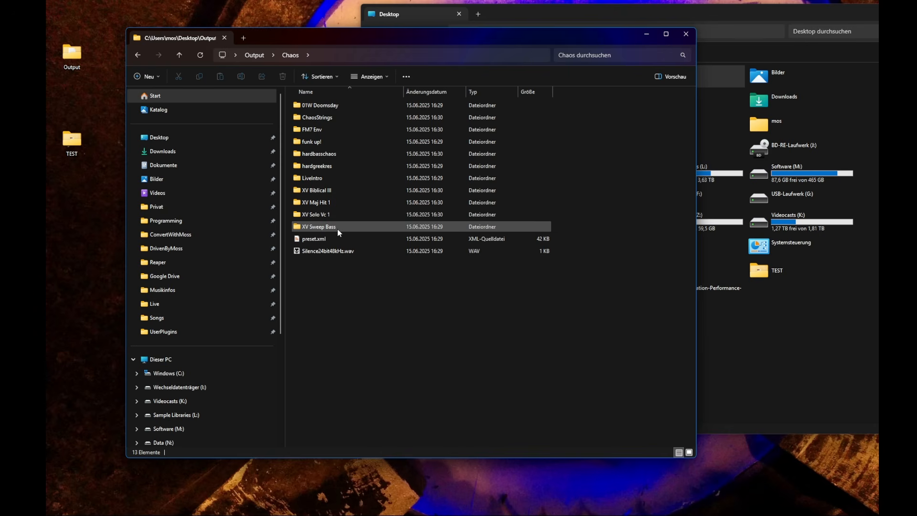
pyautogui.doubleClick(336, 106)
pyautogui.hotkey('alt', 'Left')
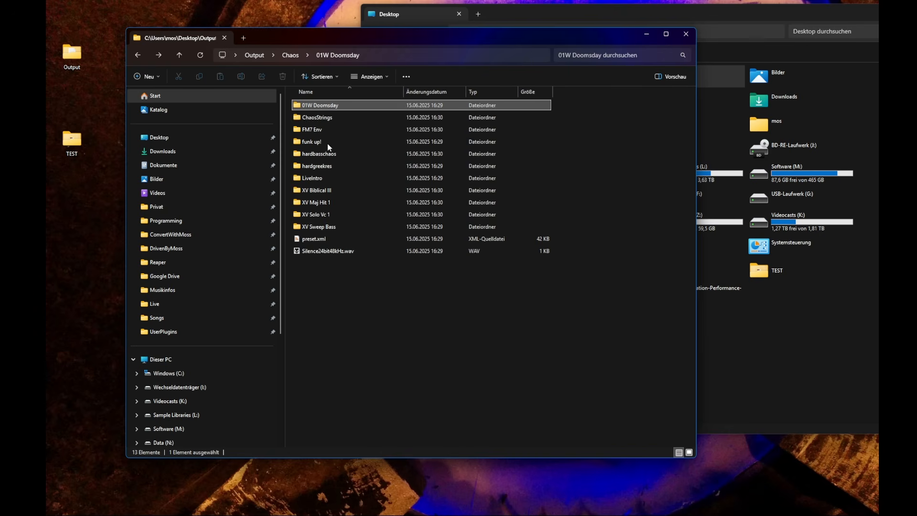
pyautogui.doubleClick(330, 118)
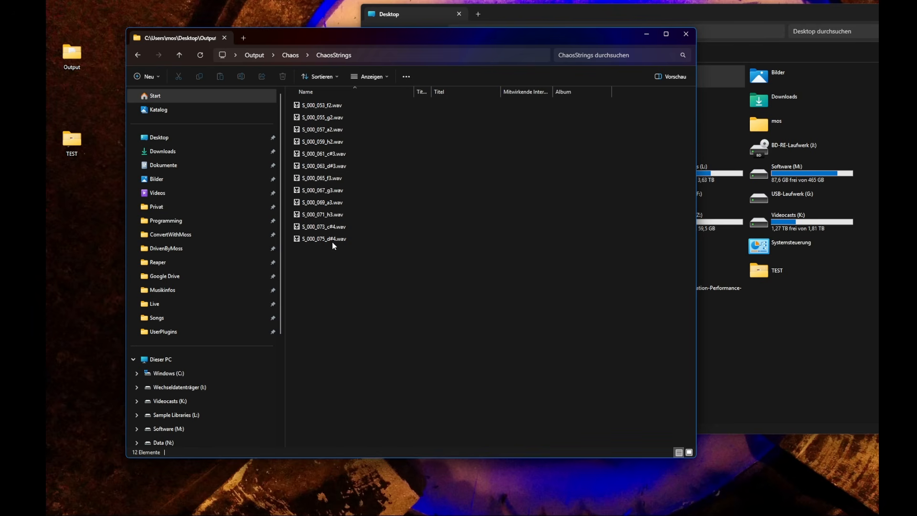
pyautogui.hotkey('alt', 'Left')
pyautogui.doubleClick(328, 127)
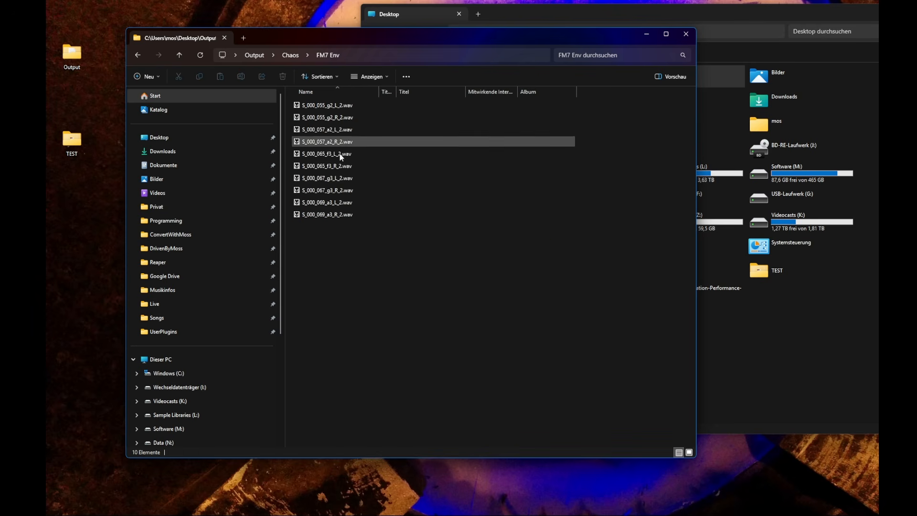
pyautogui.hotkey('alt', 'Left')
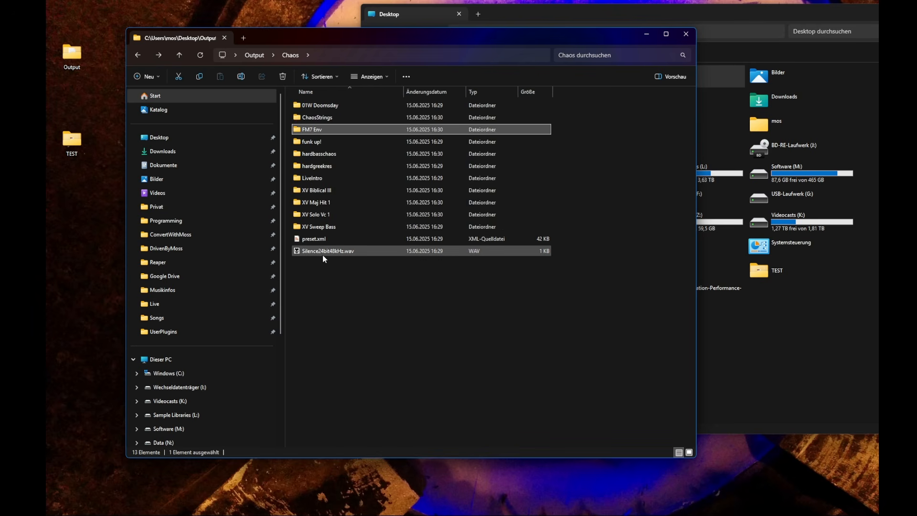
# Open preset.xml from the Output\Chaos folder in the code editor
pyautogui.click(334, 251)
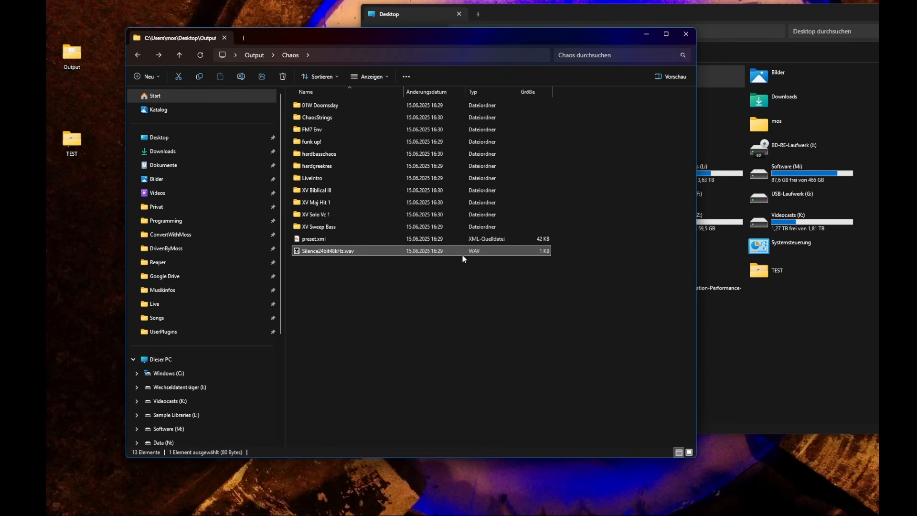
pyautogui.click(339, 239)
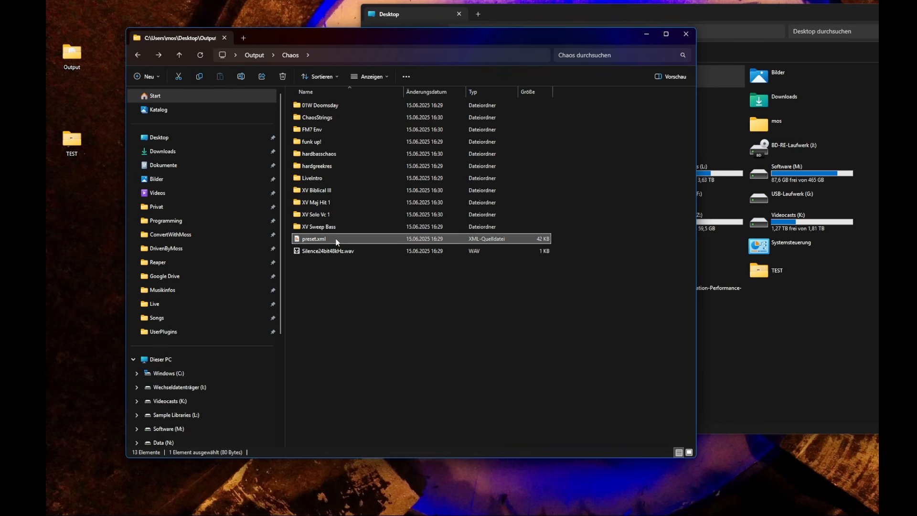
pyautogui.doubleClick(373, 239)
# Examine the preset.xml cell entries and the Silence24bit48kHz asset entries with their key range attributes
pyautogui.scroll(-2, 590, 241)
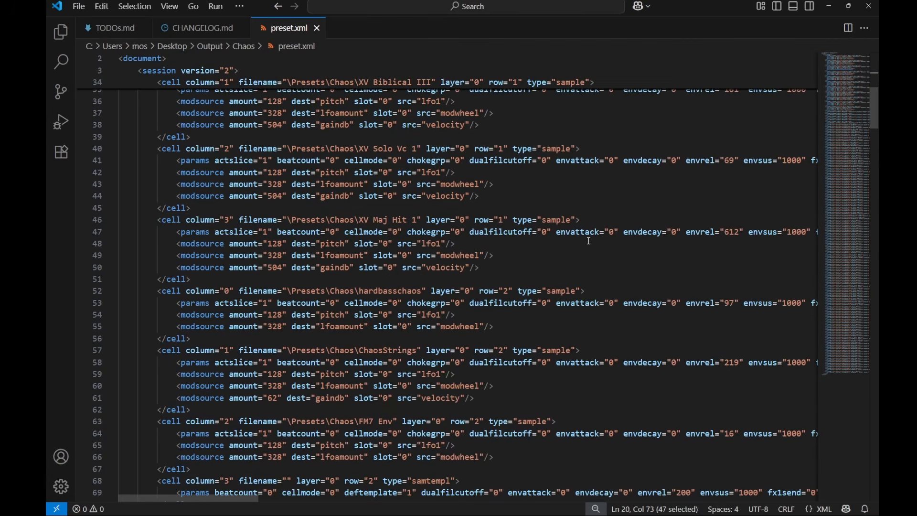
pyautogui.scroll(4, 852, 176)
pyautogui.scroll(7, 848, 82)
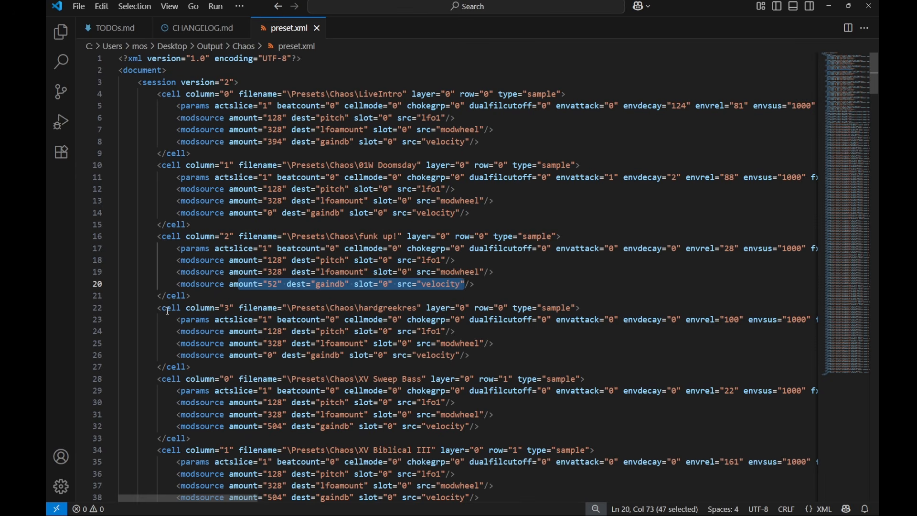
pyautogui.moveTo(844, 83); pyautogui.dragTo(859, 112)
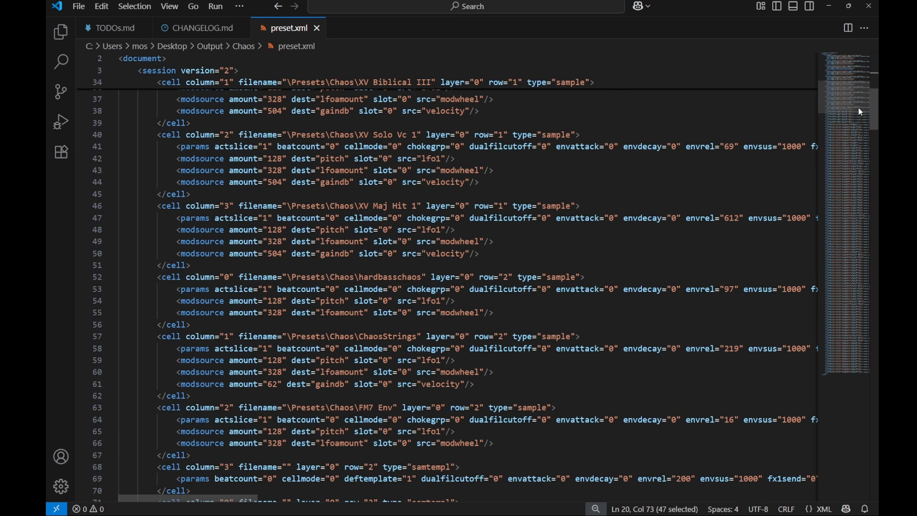
pyautogui.moveTo(844, 108); pyautogui.dragTo(845, 196)
pyautogui.click(383, 162)
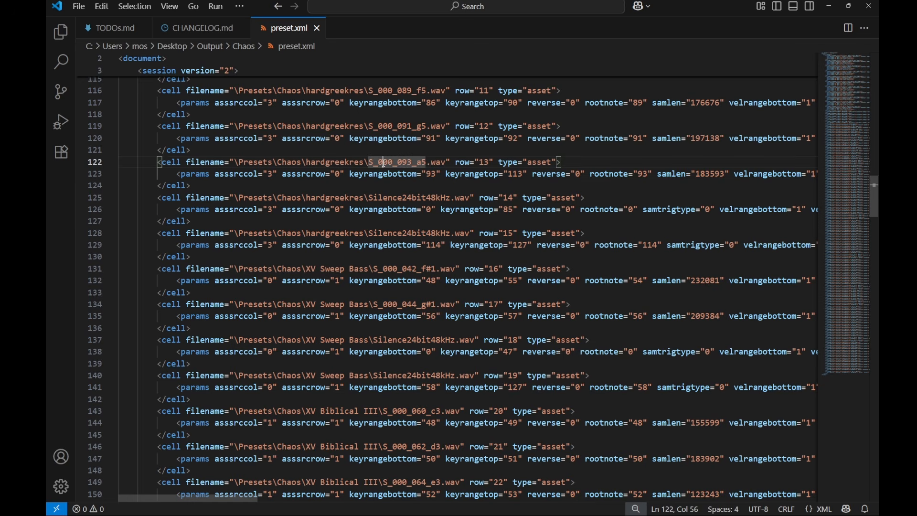
pyautogui.moveTo(375, 197); pyautogui.dragTo(440, 197)
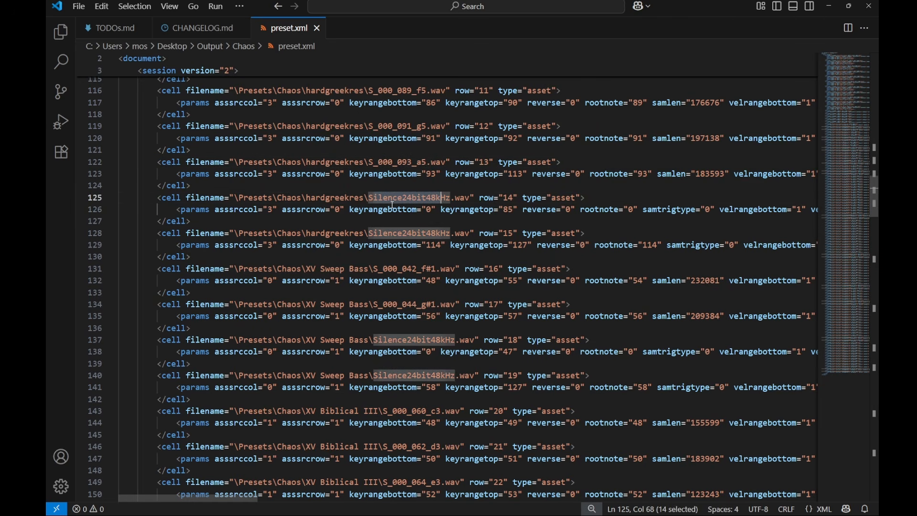
pyautogui.moveTo(368, 209); pyautogui.dragTo(446, 211)
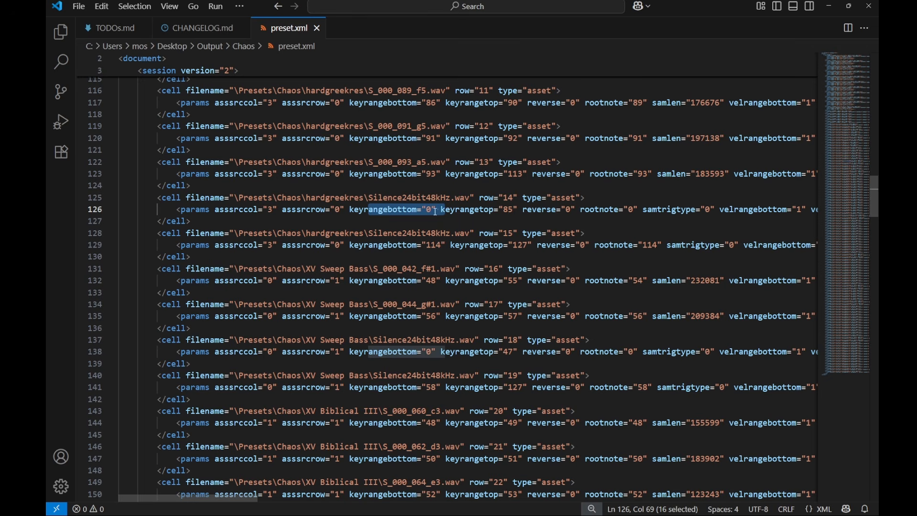
pyautogui.moveTo(508, 210); pyautogui.dragTo(512, 210)
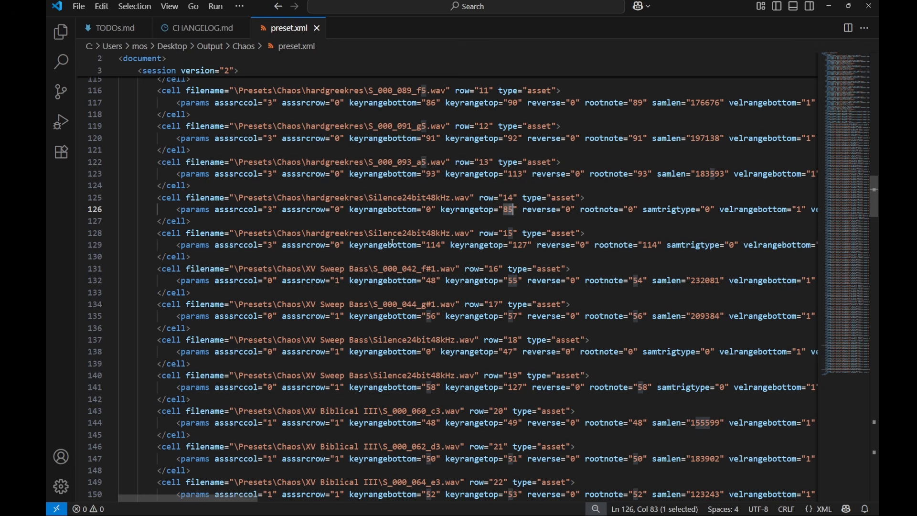
pyautogui.click(428, 245)
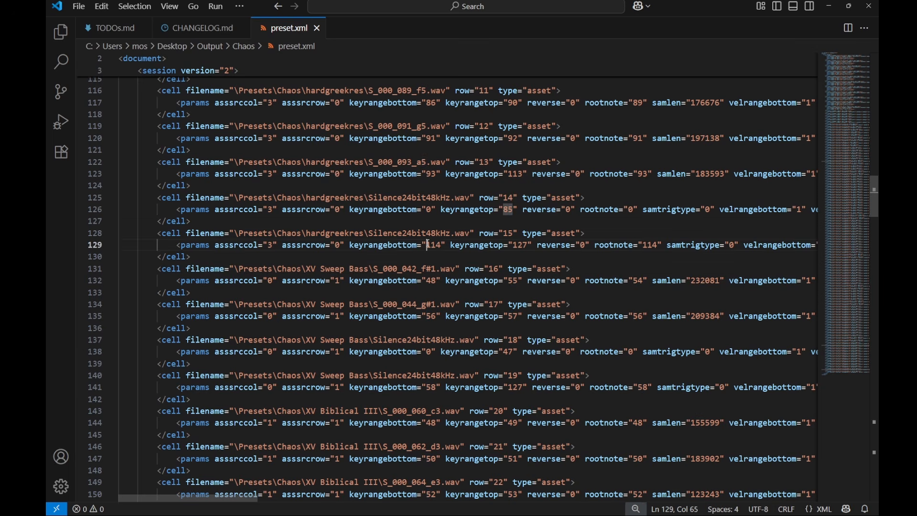
pyautogui.moveTo(428, 245); pyautogui.dragTo(528, 245)
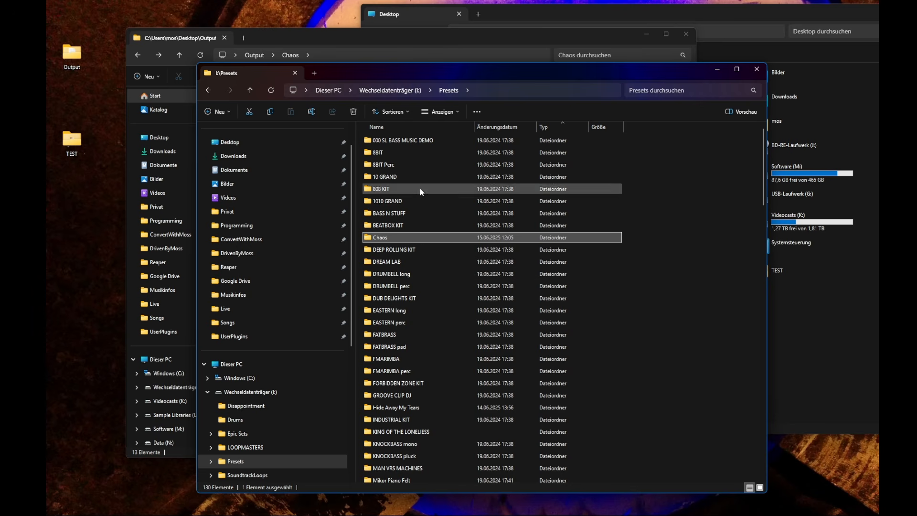
# Open the Chaos folder under I:\Presets and select its preset.xml file
pyautogui.doubleClick(394, 236)
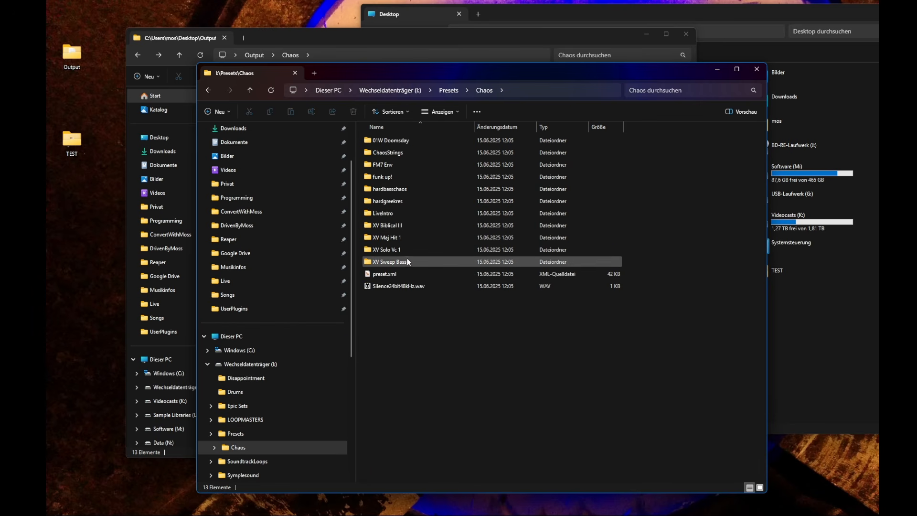
pyautogui.click(385, 273)
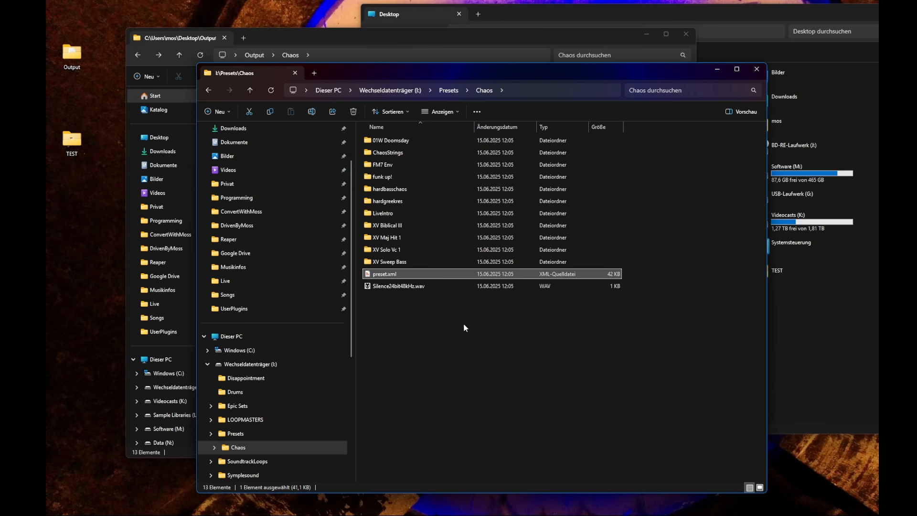
pyautogui.hotkey('alt', 'Left')
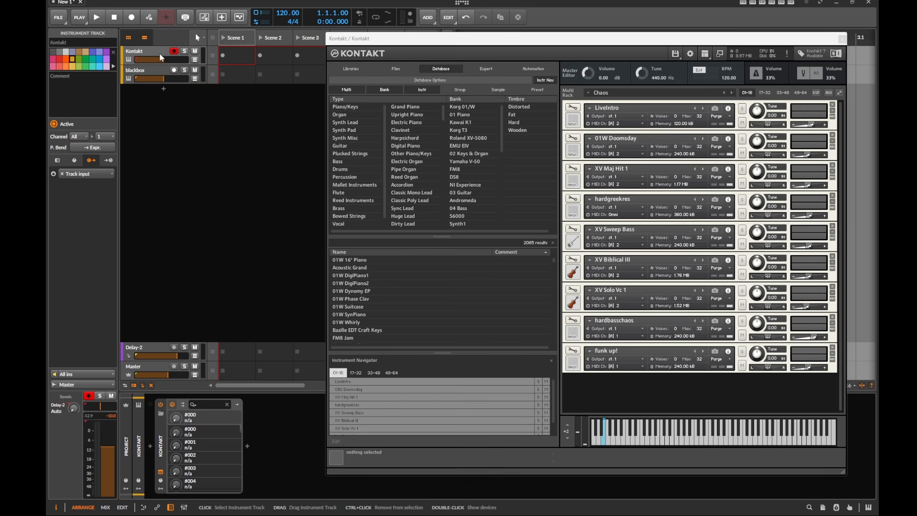
pyautogui.click(160, 56)
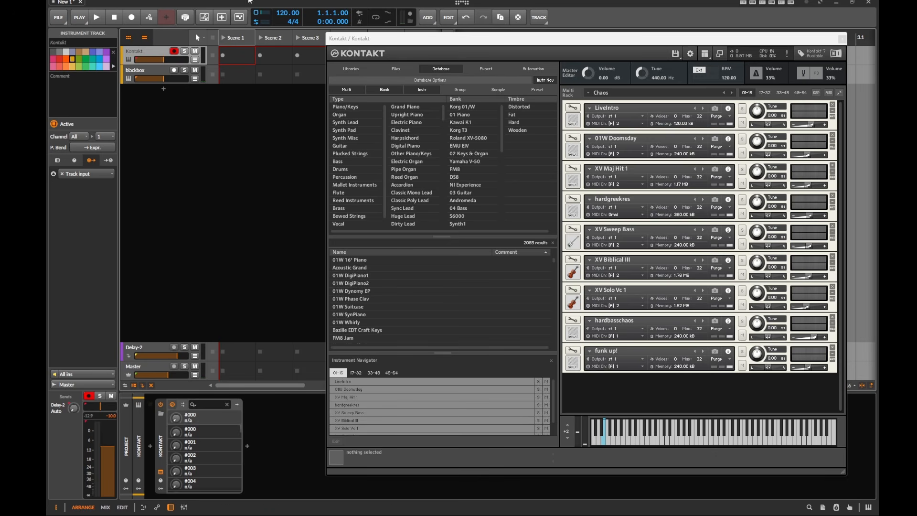
pyautogui.click(105, 136)
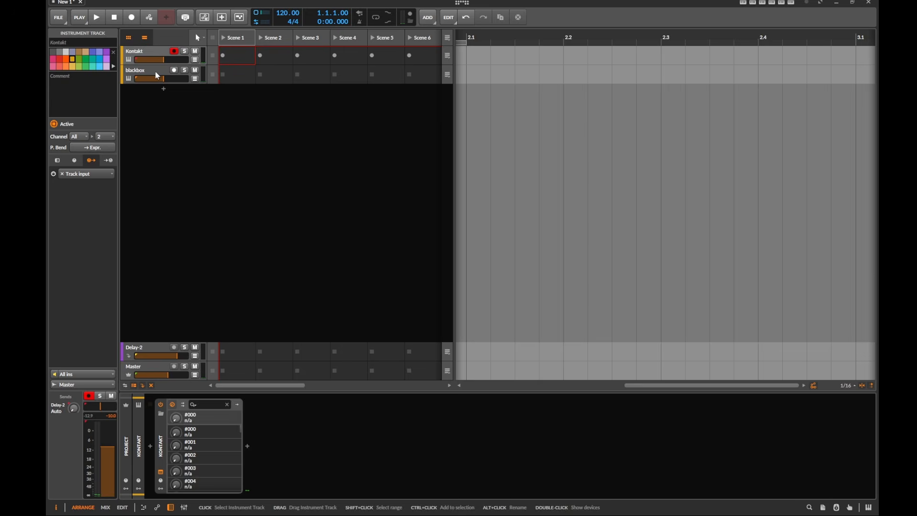
pyautogui.click(158, 75)
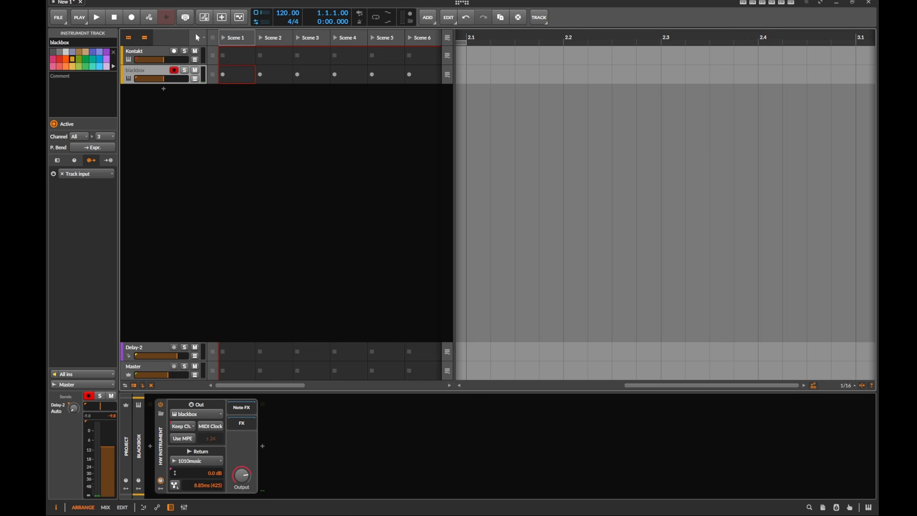
# Switch to ConvertWithMoss, choose preset output and select Korg KSC/KMP/KSF as the source format
pyautogui.hotkey('alt', 'Tab')
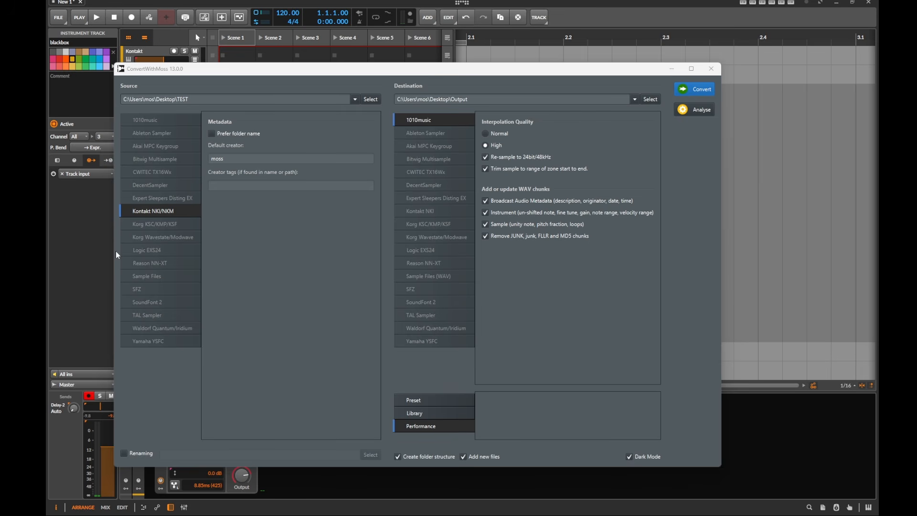
pyautogui.click(425, 401)
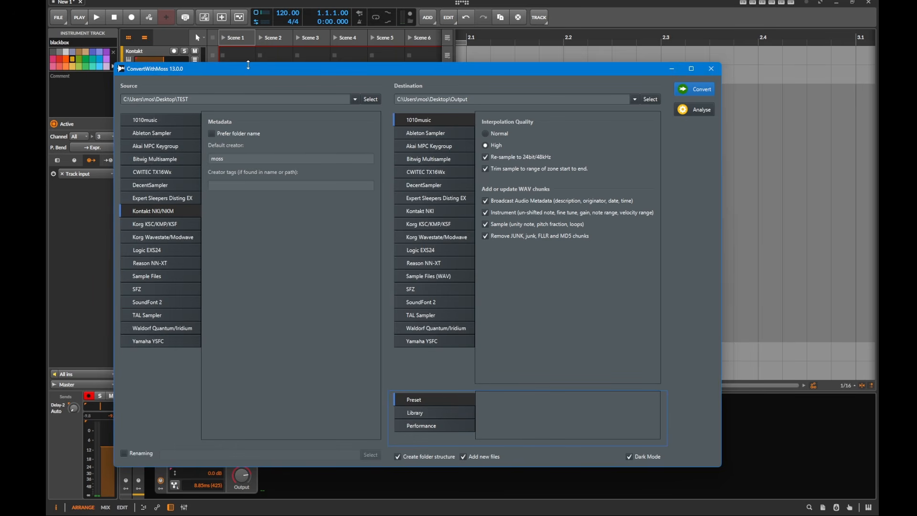
pyautogui.moveTo(248, 65); pyautogui.dragTo(256, 45)
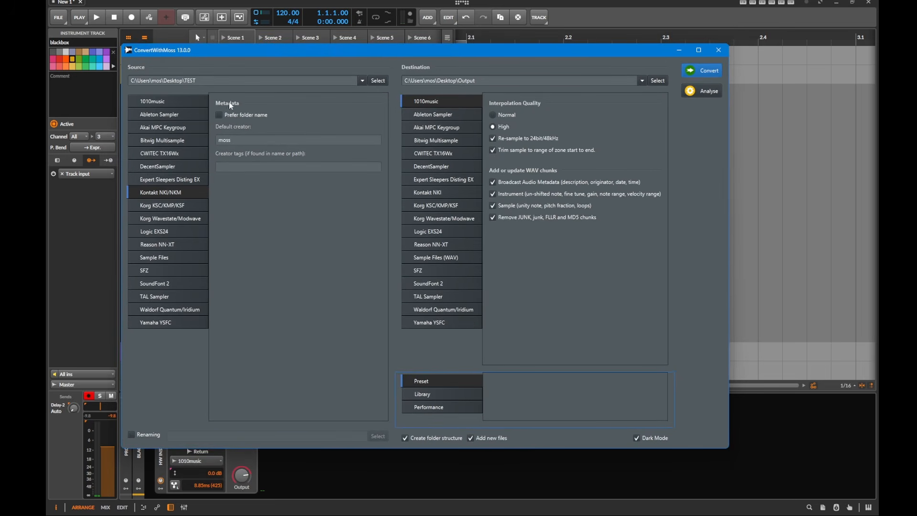
pyautogui.click(182, 207)
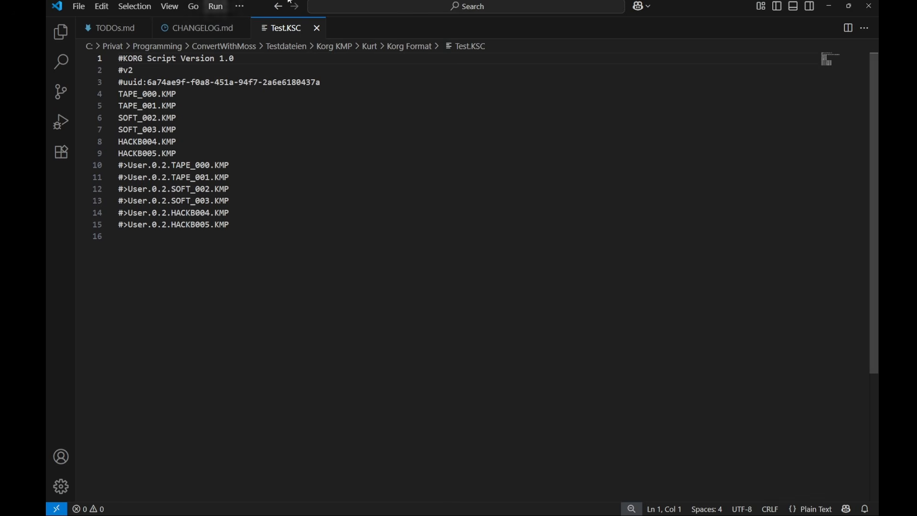
# Examine the KMP file entries listed in the Test.KSC script in the code editor
pyautogui.moveTo(686, 4); pyautogui.dragTo(548, 8)
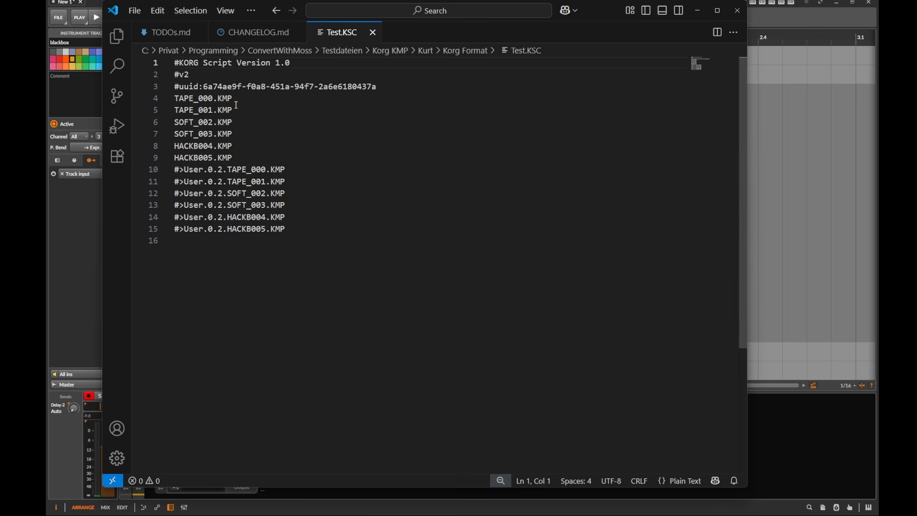
pyautogui.moveTo(233, 110); pyautogui.dragTo(147, 96)
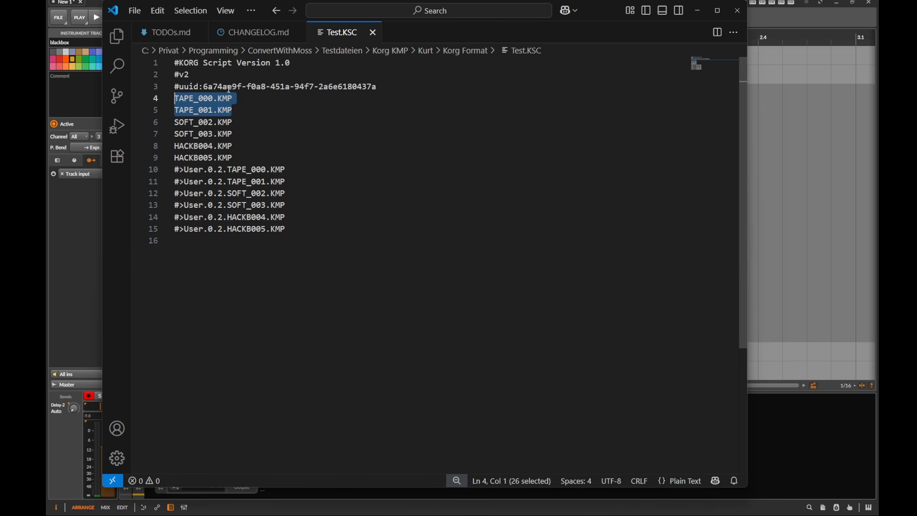
pyautogui.moveTo(238, 122)
pyautogui.mouseDown()
pyautogui.moveTo(168, 125)
pyautogui.moveTo(234, 100)
pyautogui.moveTo(214, 111)
pyautogui.moveTo(248, 113)
pyautogui.mouseUp()
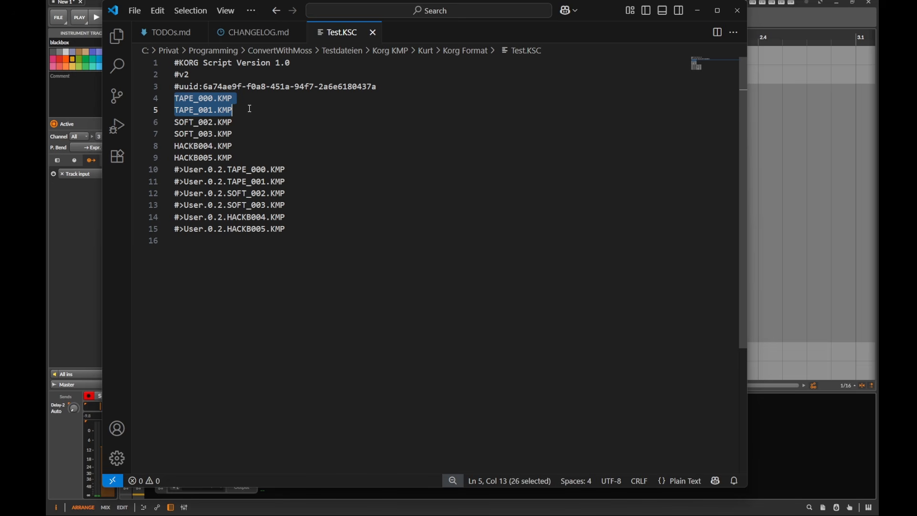
pyautogui.click(249, 134)
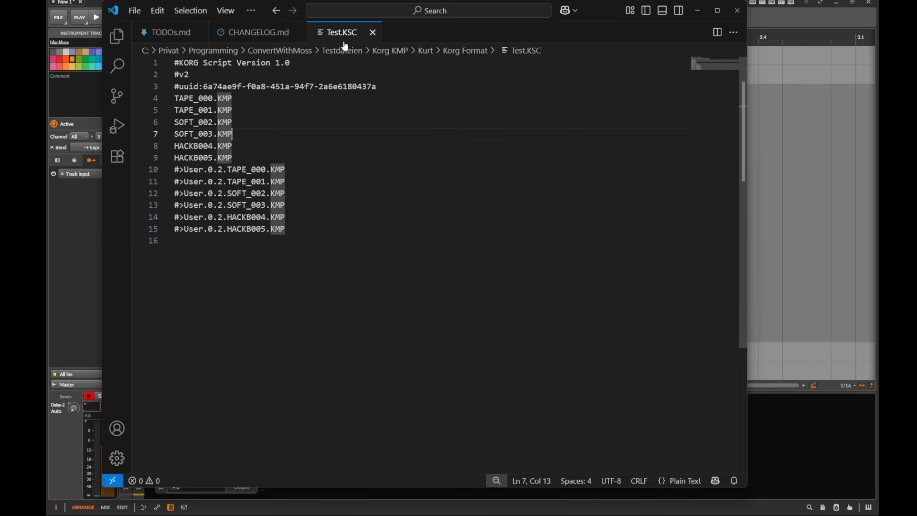
pyautogui.click(146, 0)
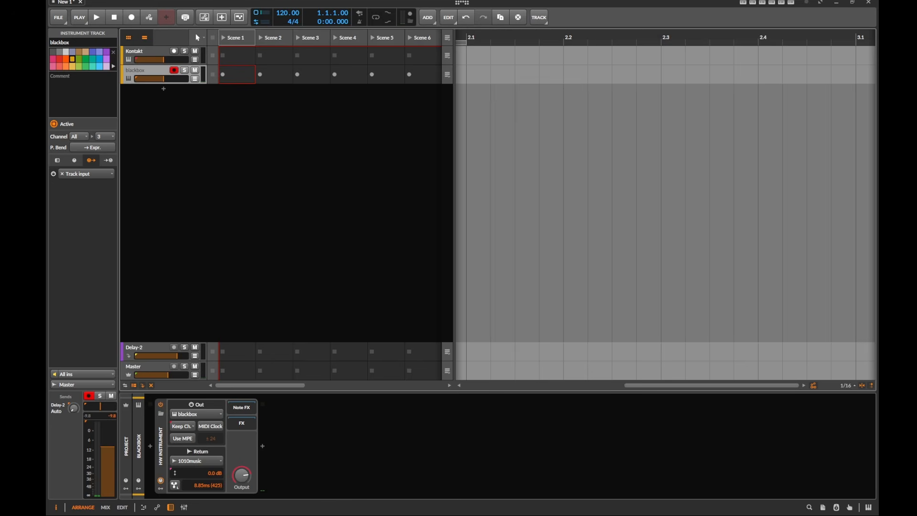
# Paste the Korg Format test folder path as the conversion source folder
pyautogui.hotkey('alt', 'Tab')
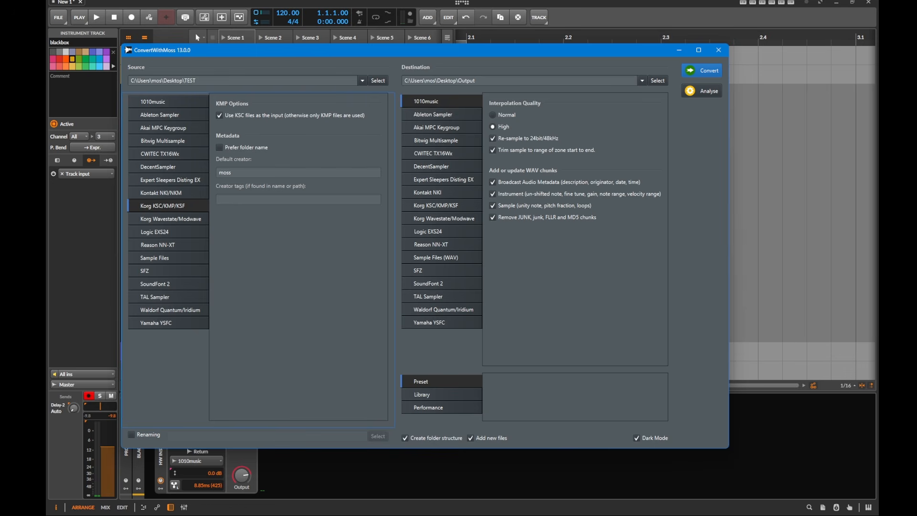
pyautogui.click(315, 81)
pyautogui.hotkey('ctrl', 'a')
pyautogui.write('C:\\Privat\\Programming\\ConvertWithMoss\\Testdateien\\Korg KMP\\Kurt\\Korg Format')
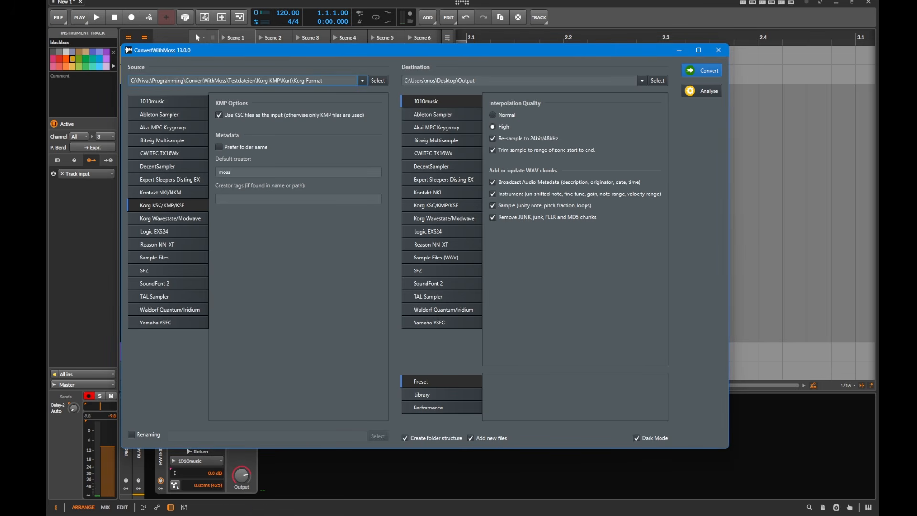
# Browse the Korg Format folder and its Test subfolder containing the KSC and KMP files
pyautogui.moveTo(763, 515); pyautogui.dragTo(584, 47)
pyautogui.click(592, 285)
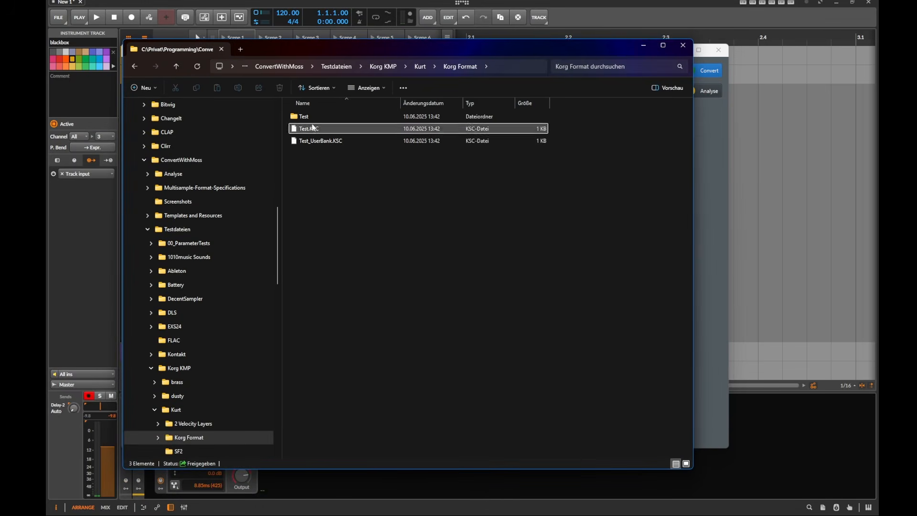
pyautogui.doubleClick(311, 116)
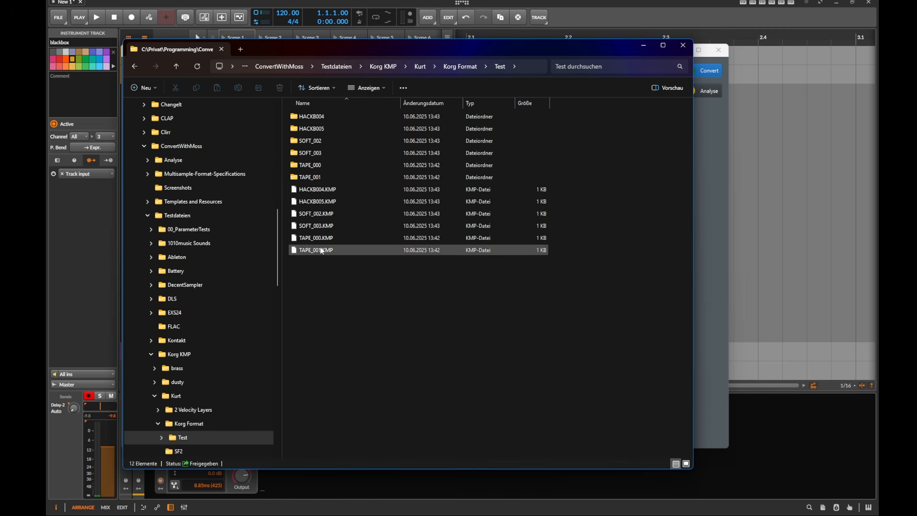
pyautogui.hotkey('alt', 'Left')
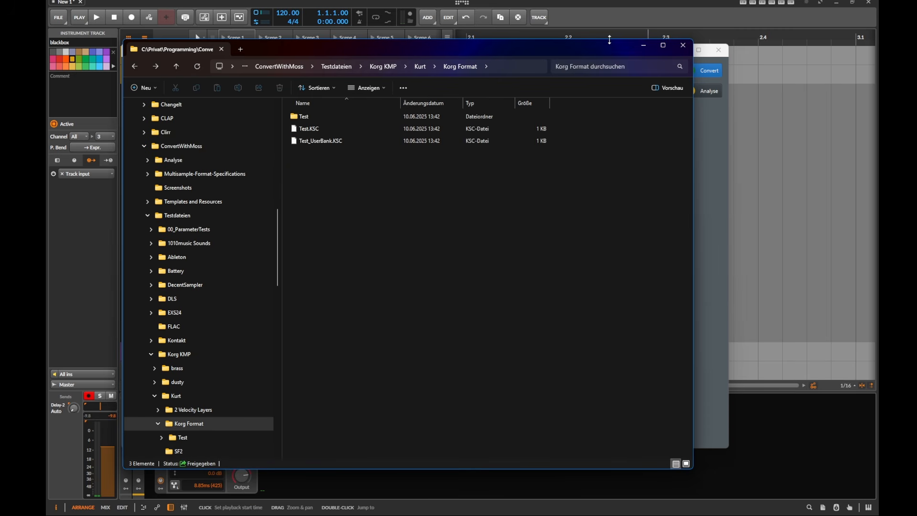
pyautogui.click(643, 45)
# Select SFZ as the destination format and start the conversion
pyautogui.click(278, 53)
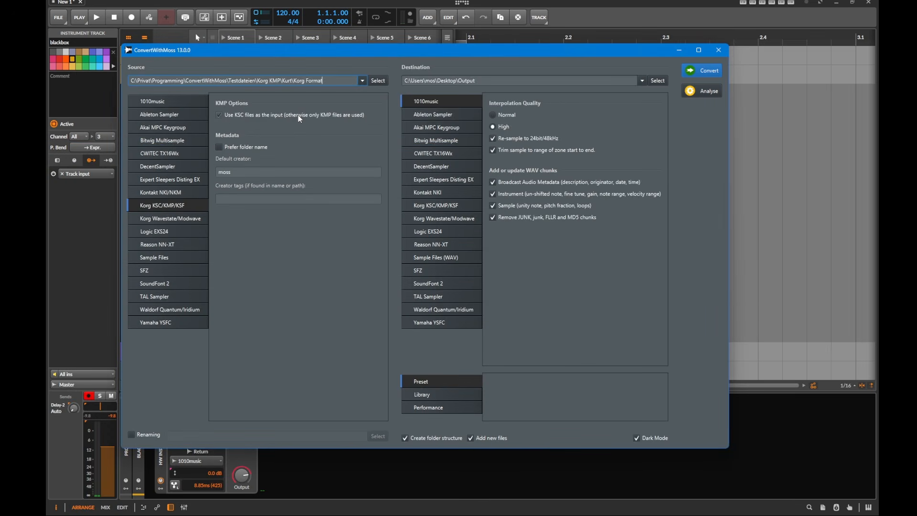
pyautogui.click(449, 270)
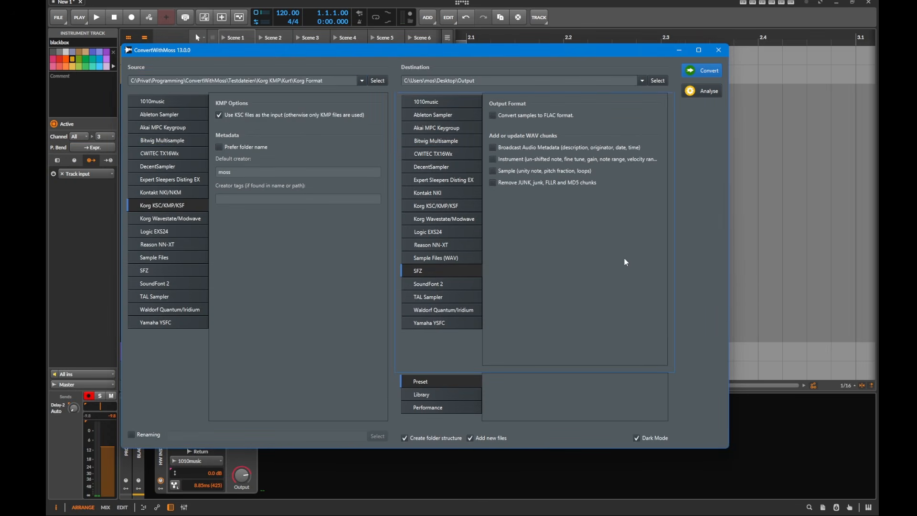
pyautogui.click(708, 73)
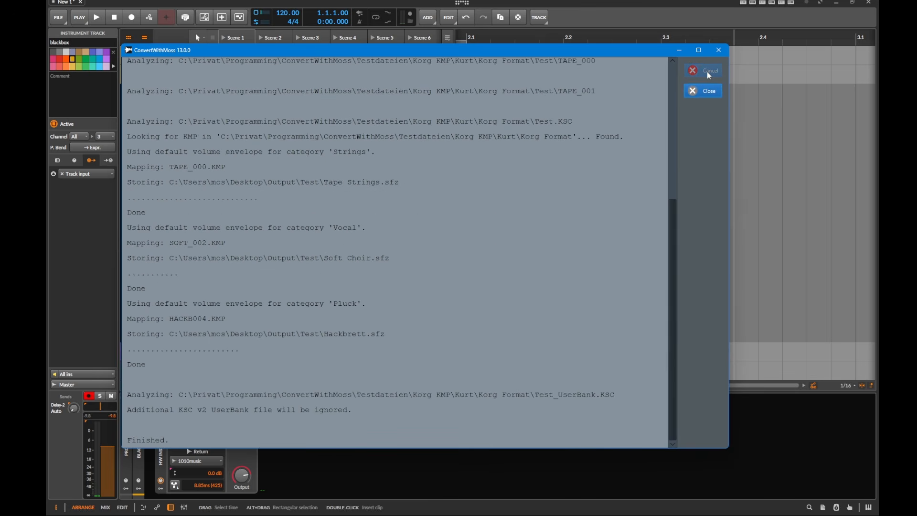
# Review the storing lines for each converted SFZ file in the conversion log
pyautogui.click(346, 184)
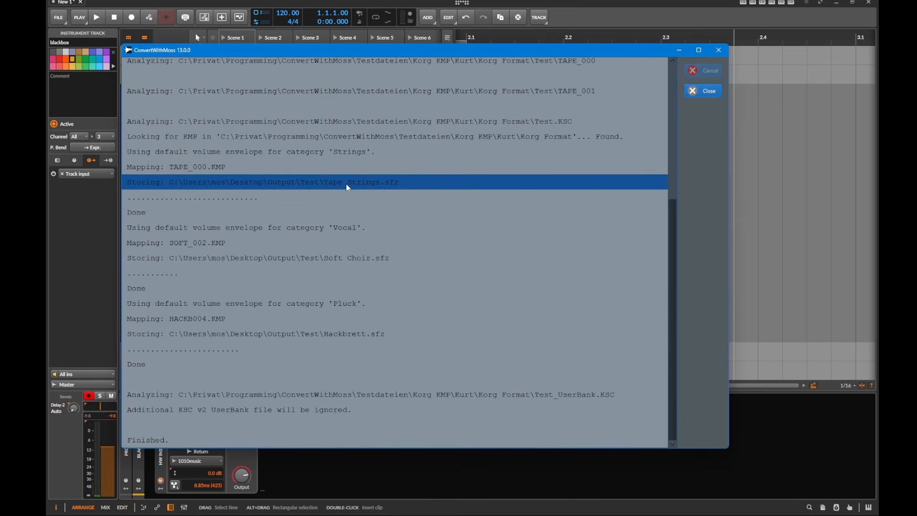
pyautogui.click(356, 261)
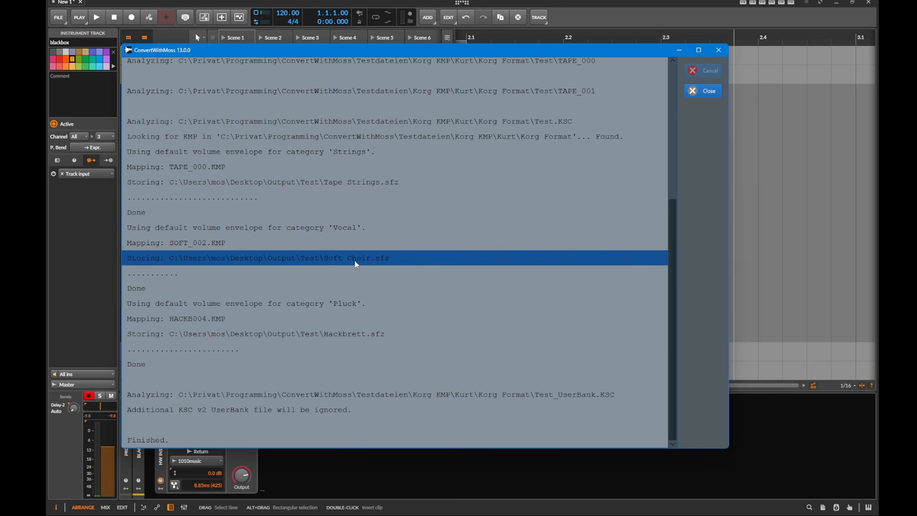
pyautogui.click(349, 334)
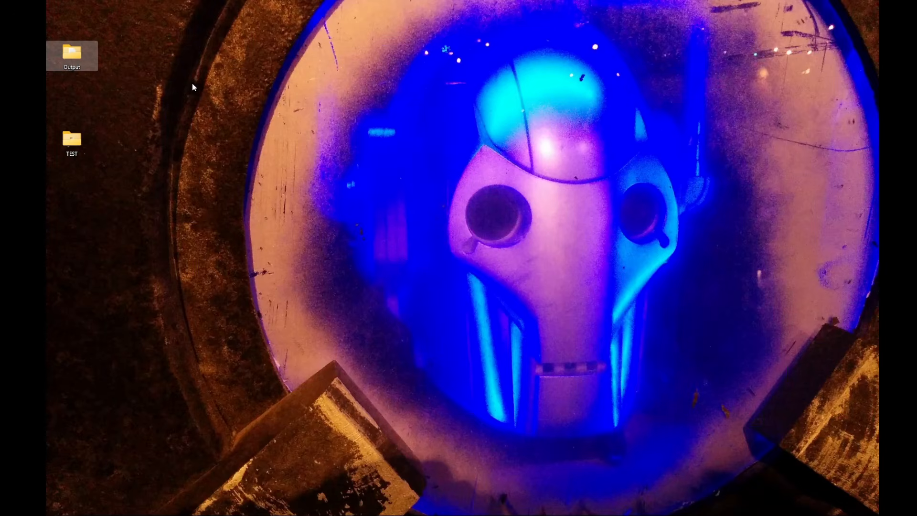
# Open the Output\Test folder on the desktop to check the converted SFZ files and sample folders
pyautogui.doubleClick(73, 54)
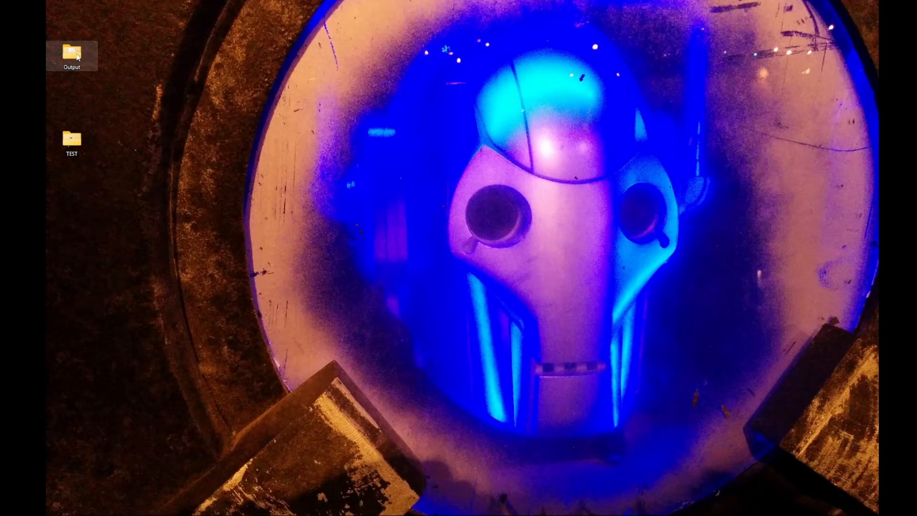
pyautogui.click(314, 135)
pyautogui.doubleClick(314, 135)
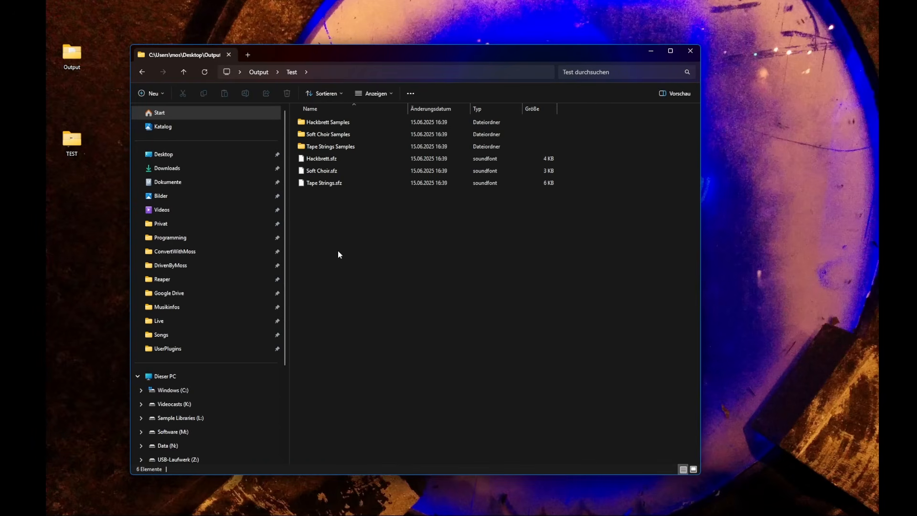
# Switch to library output and choose DecentSampler as both source and destination format
pyautogui.hotkey('alt', 'Tab')
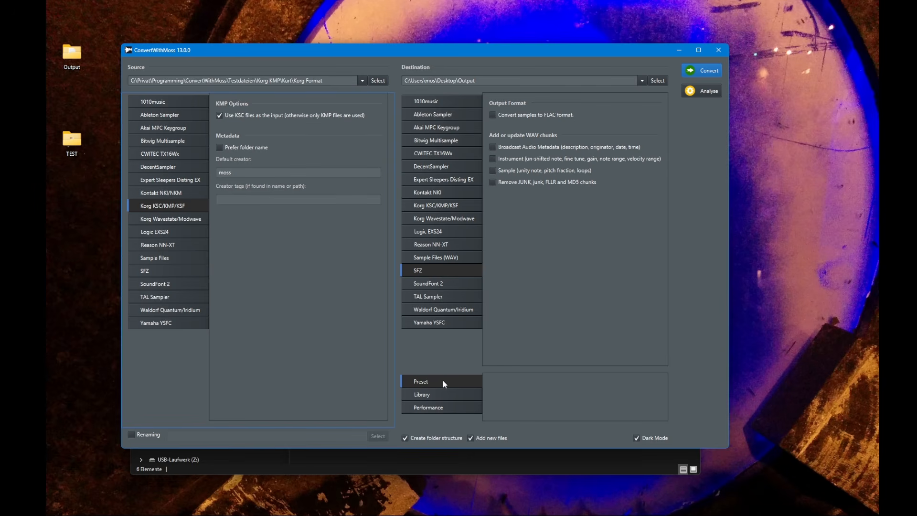
pyautogui.click(452, 391)
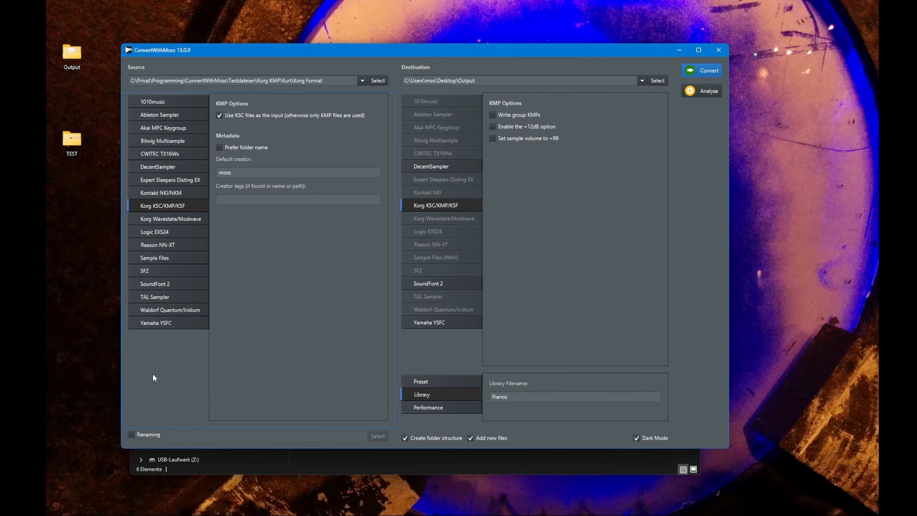
pyautogui.click(168, 168)
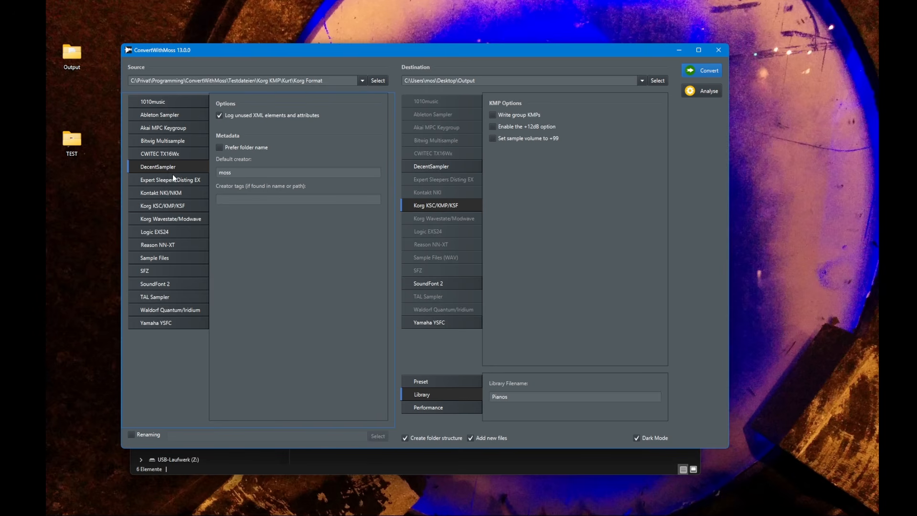
pyautogui.click(467, 171)
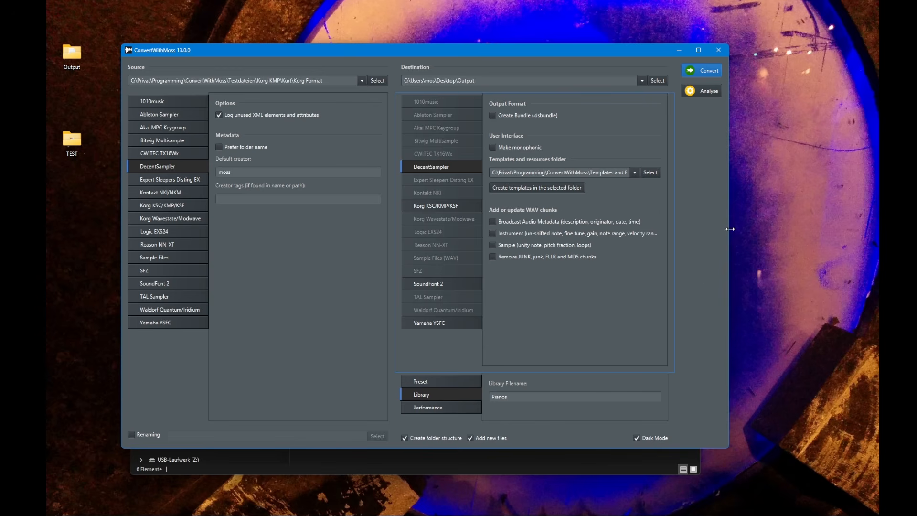
# Set the DecentSampler templates and resources folder to the UI-input folder on the desktop
pyautogui.moveTo(730, 229); pyautogui.dragTo(845, 240)
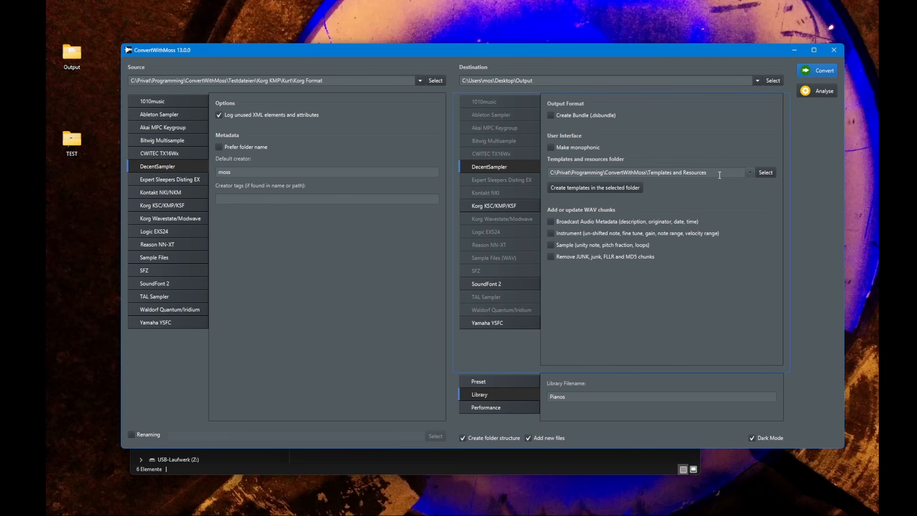
pyautogui.tripleClick(682, 170)
pyautogui.press('BackSpace')
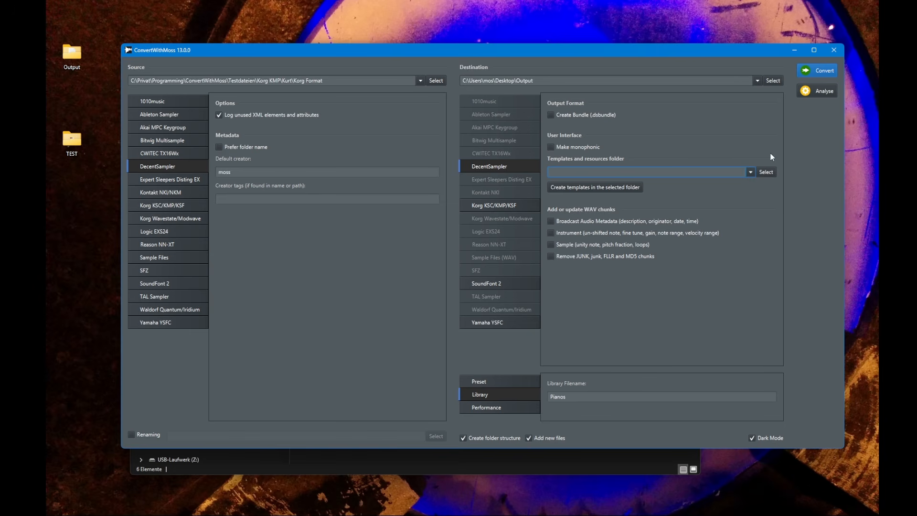
pyautogui.click(98, 226)
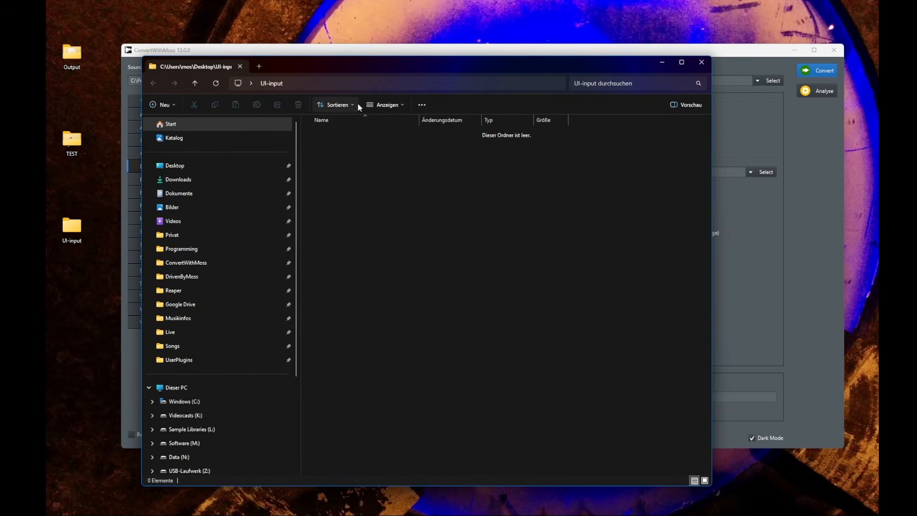
pyautogui.click(414, 82)
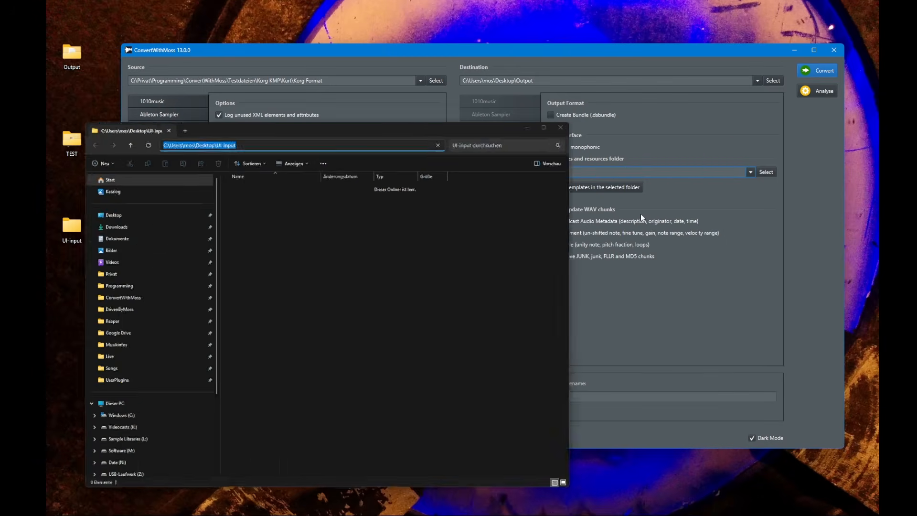
pyautogui.press('Return')
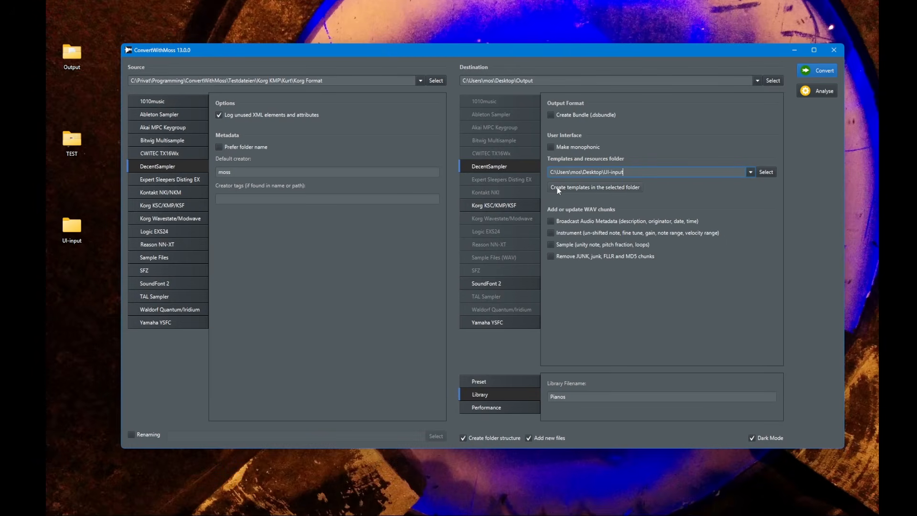
# Create the DecentSampler templates in the selected UI-input folder and acknowledge the confirmation
pyautogui.click(617, 187)
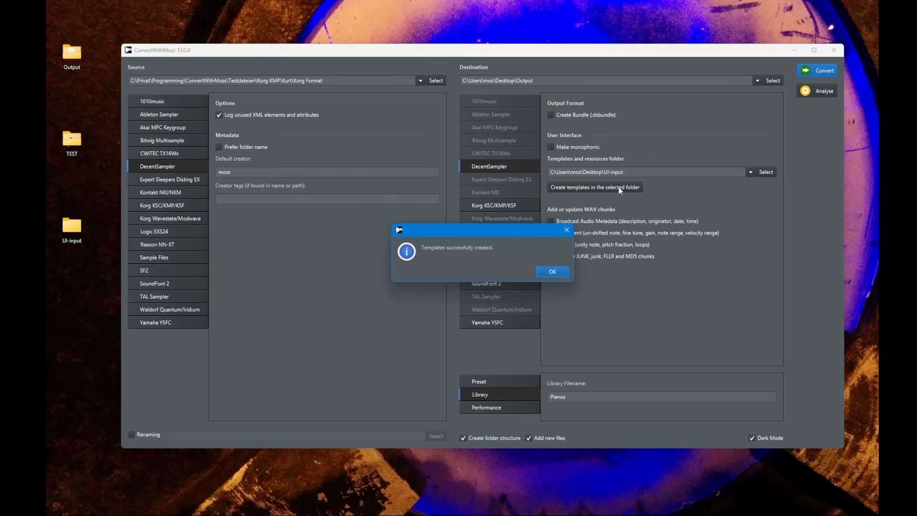
pyautogui.click(552, 271)
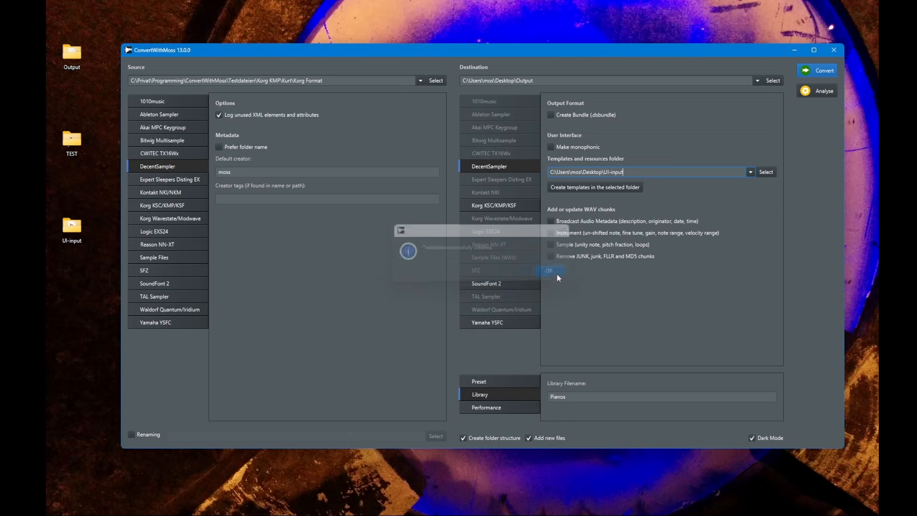
# Open the generated effects.xml and ui.xml templates from the UI-input folder in the code editor
pyautogui.doubleClick(69, 232)
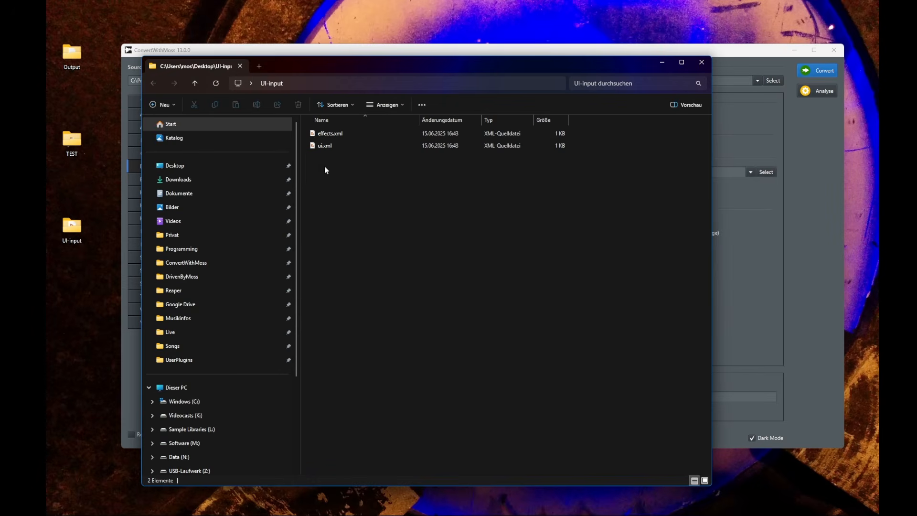
pyautogui.click(348, 136)
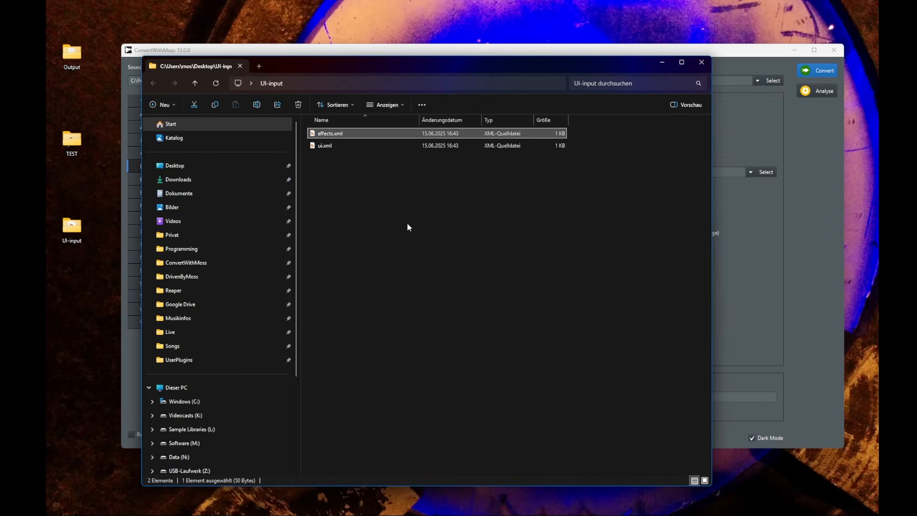
pyautogui.press('Return')
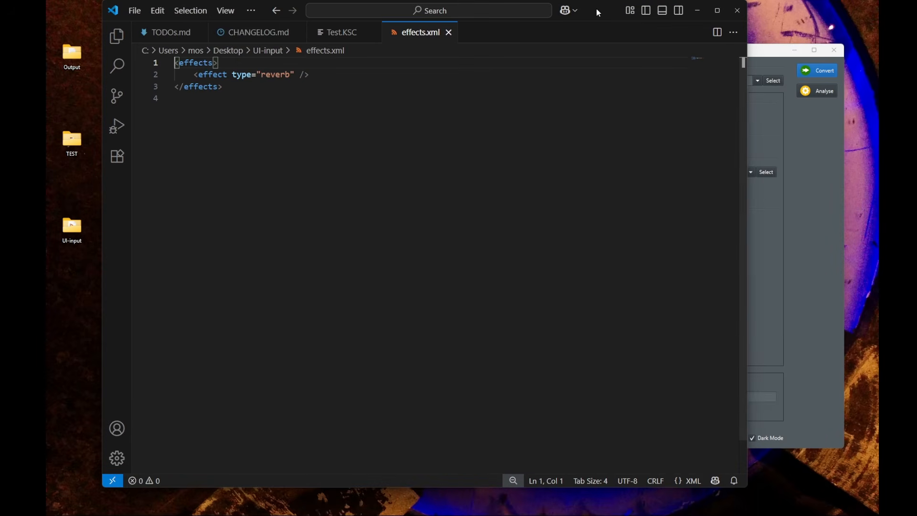
pyautogui.moveTo(596, 9); pyautogui.dragTo(747, 135)
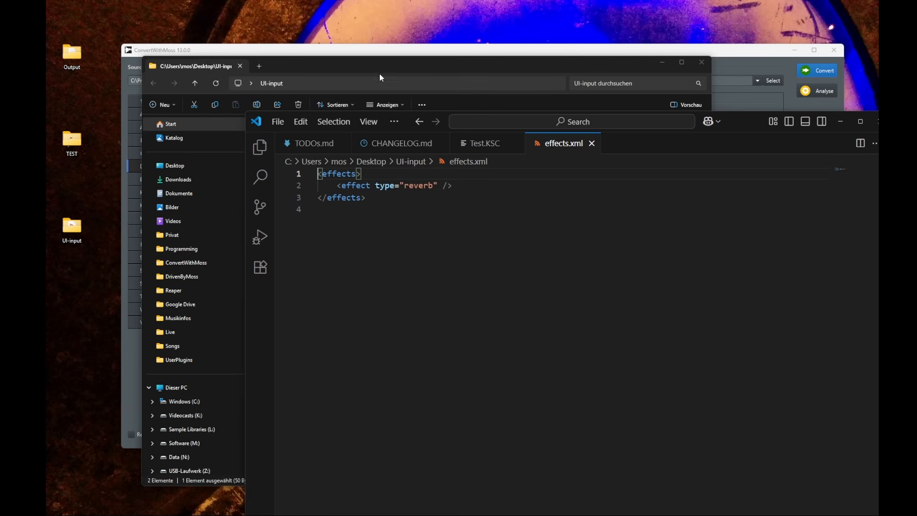
pyautogui.moveTo(379, 68); pyautogui.dragTo(301, 32)
pyautogui.doubleClick(254, 112)
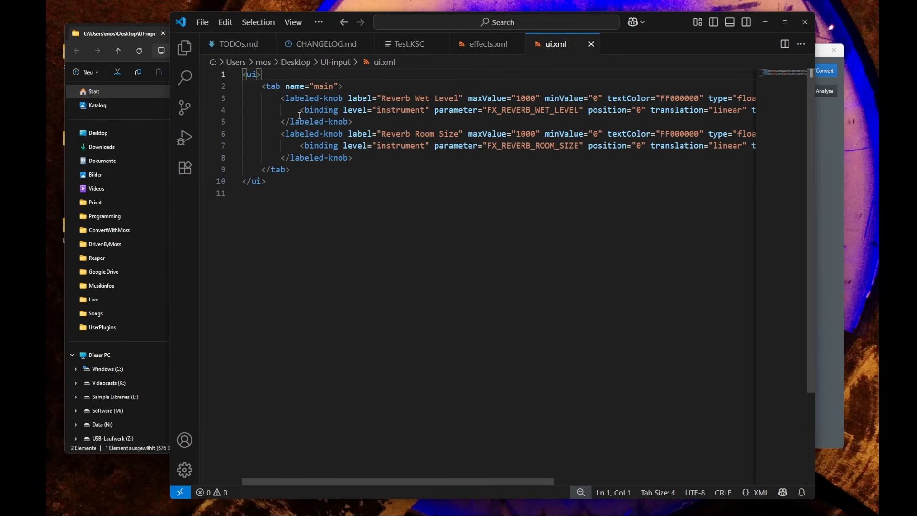
# Examine the contents of the ui.xml and effects.xml templates, switching between both files
pyautogui.click(293, 227)
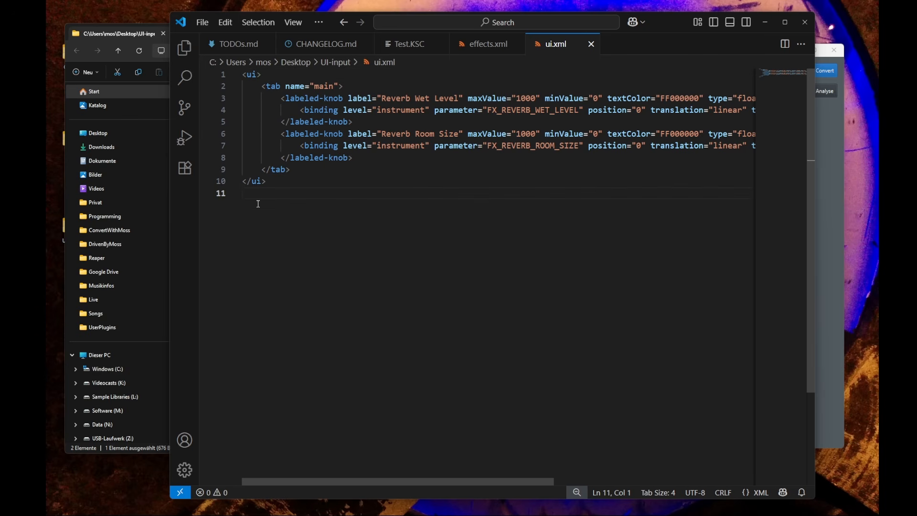
pyautogui.click(252, 75)
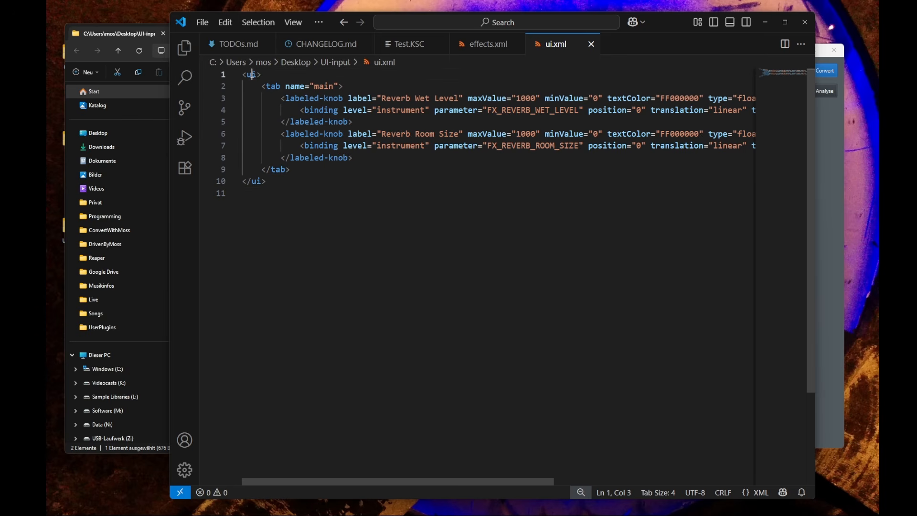
pyautogui.click(485, 44)
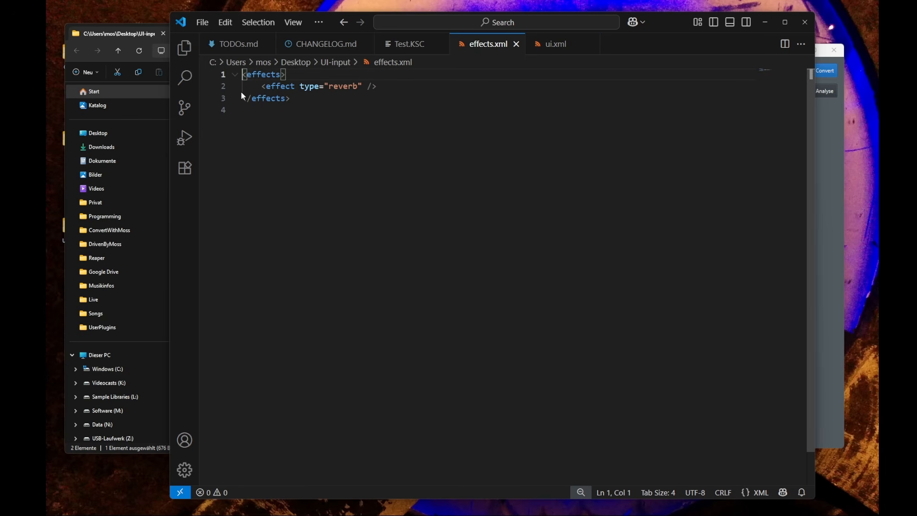
pyautogui.doubleClick(272, 74)
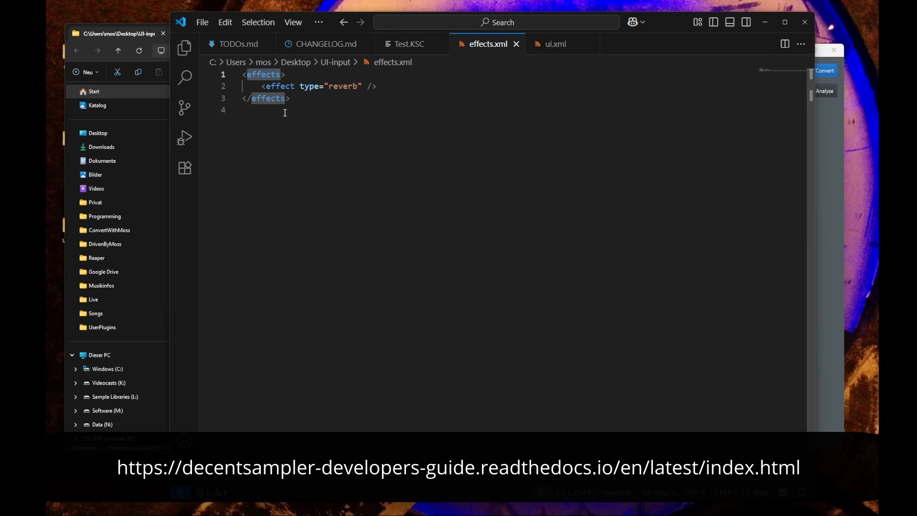
pyautogui.click(363, 166)
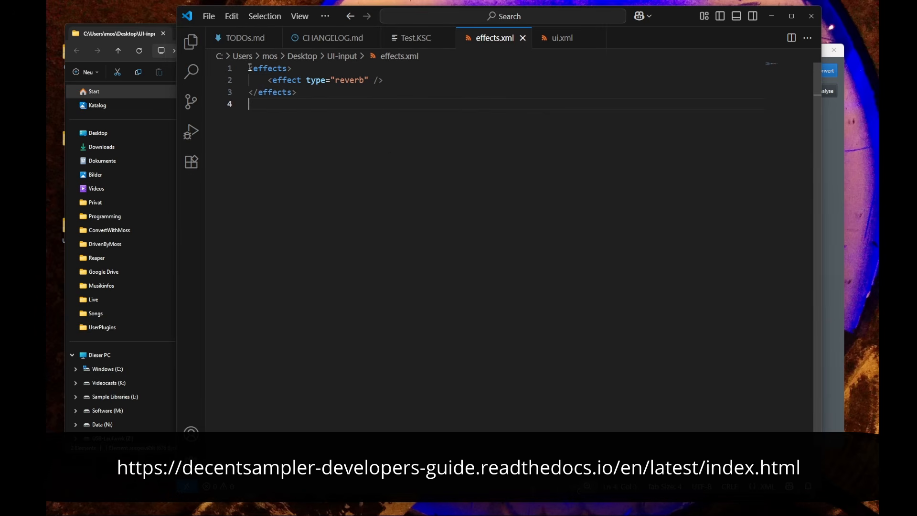
pyautogui.click(562, 38)
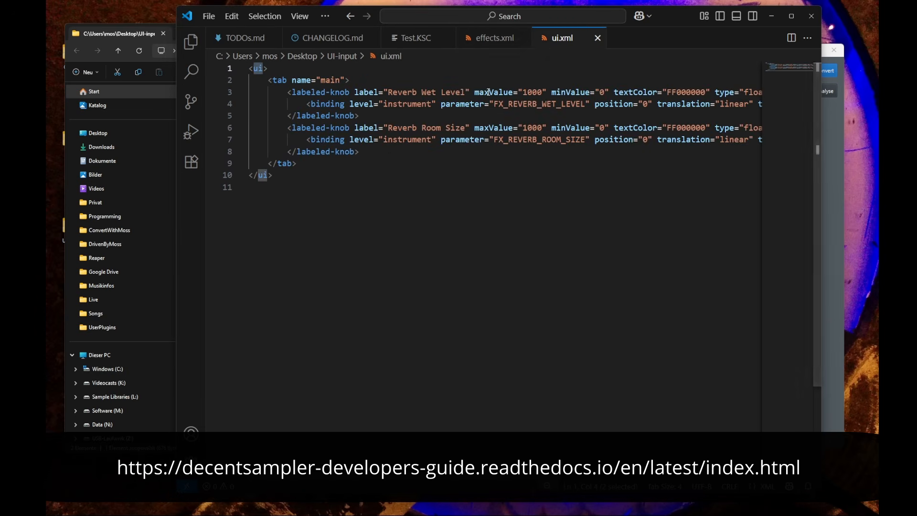
pyautogui.click(385, 185)
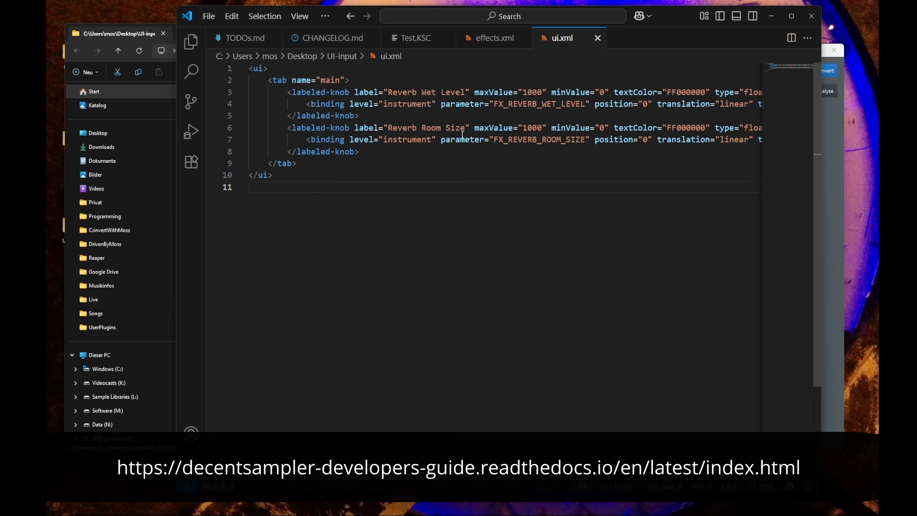
pyautogui.click(356, 78)
pyautogui.click(328, 202)
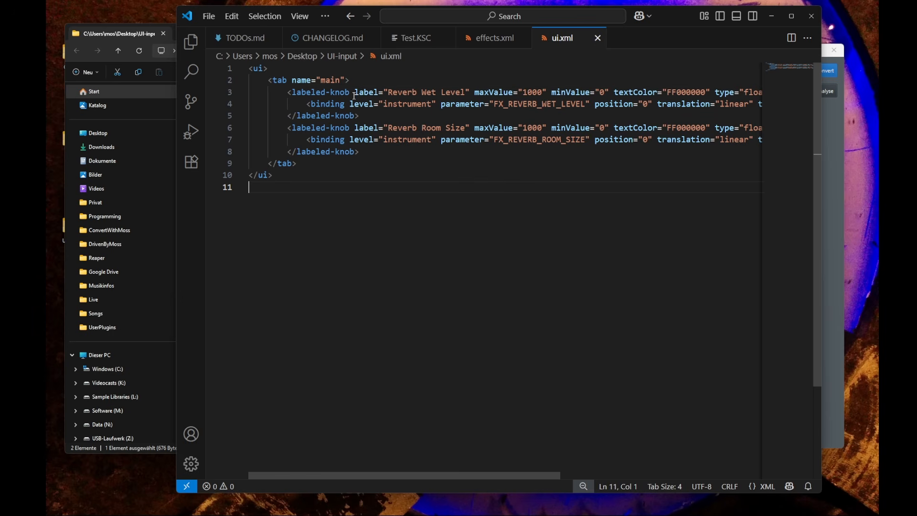
# Add a background="myimage.png" attribute to the main tab element in ui.xml
pyautogui.click(345, 80)
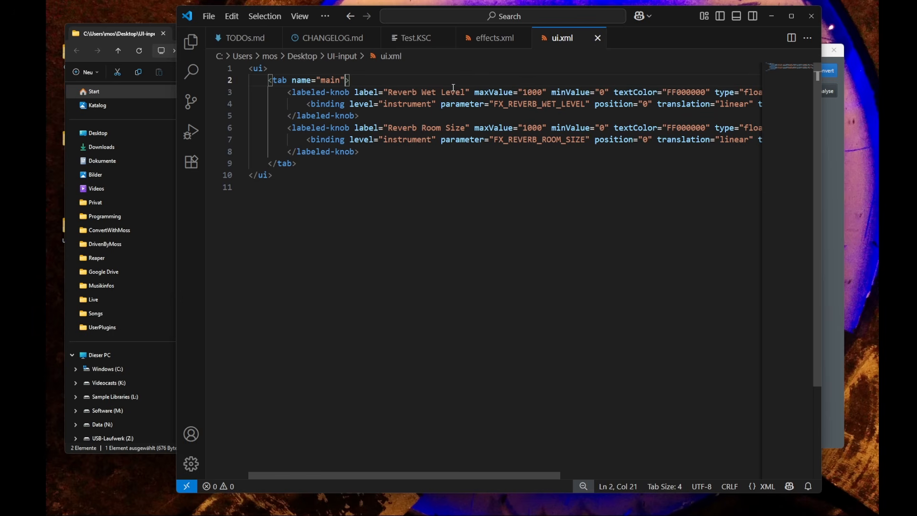
pyautogui.write('background="')
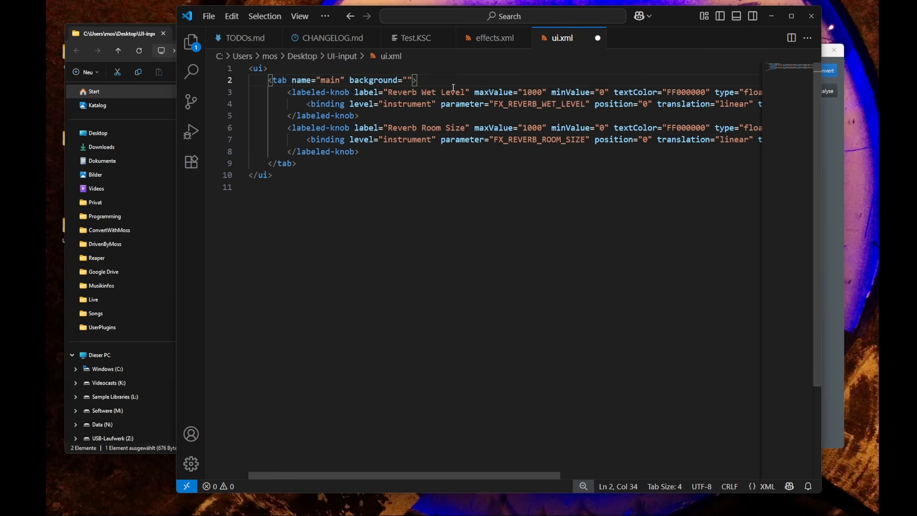
pyautogui.write('myimage.png')
# Switch back to the ConvertWithMoss window, minimizing the code editor
pyautogui.click(111, 30)
pyautogui.click(260, 121)
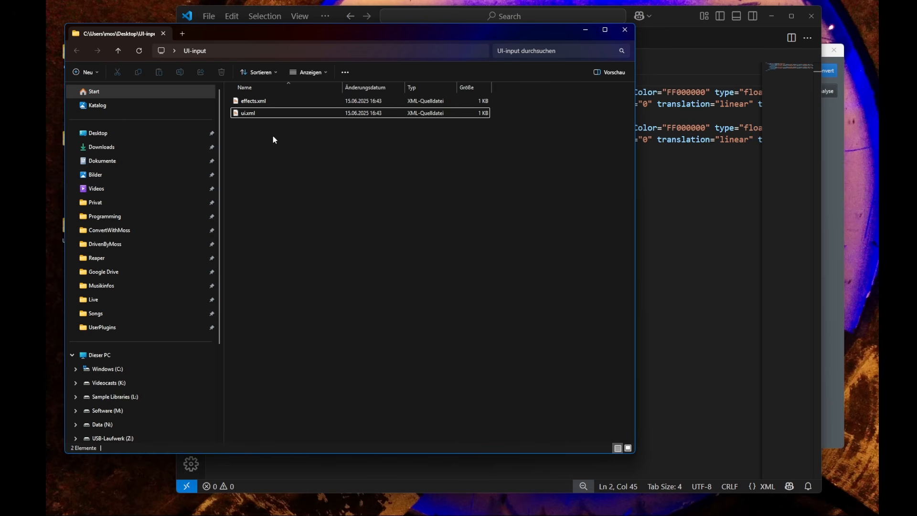
pyautogui.click(675, 181)
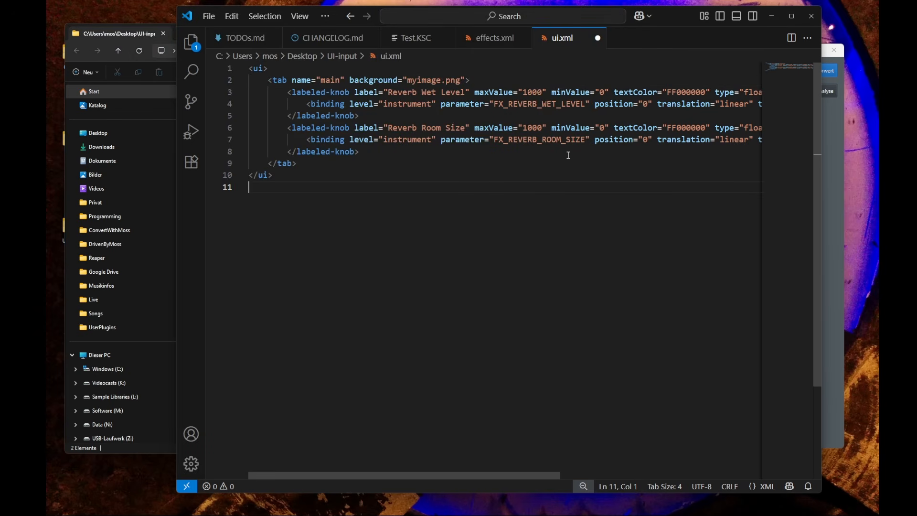
pyautogui.click(769, 16)
pyautogui.click(734, 254)
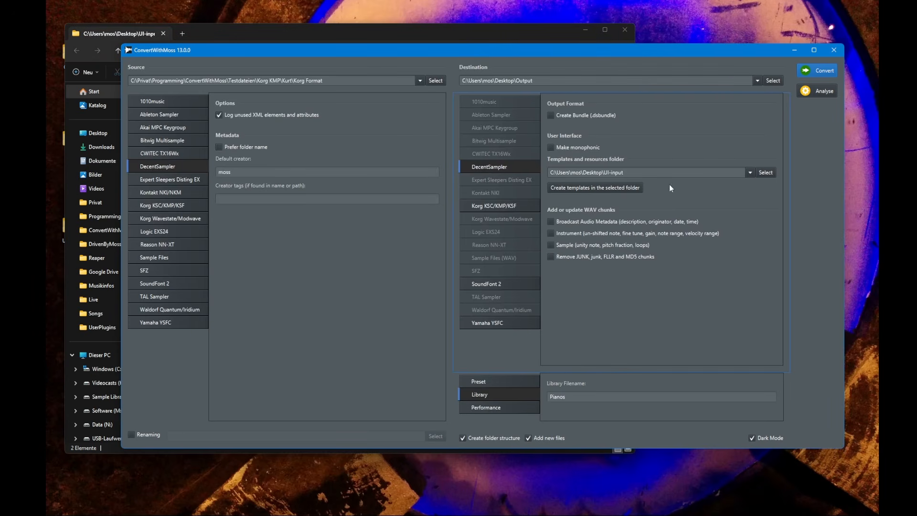